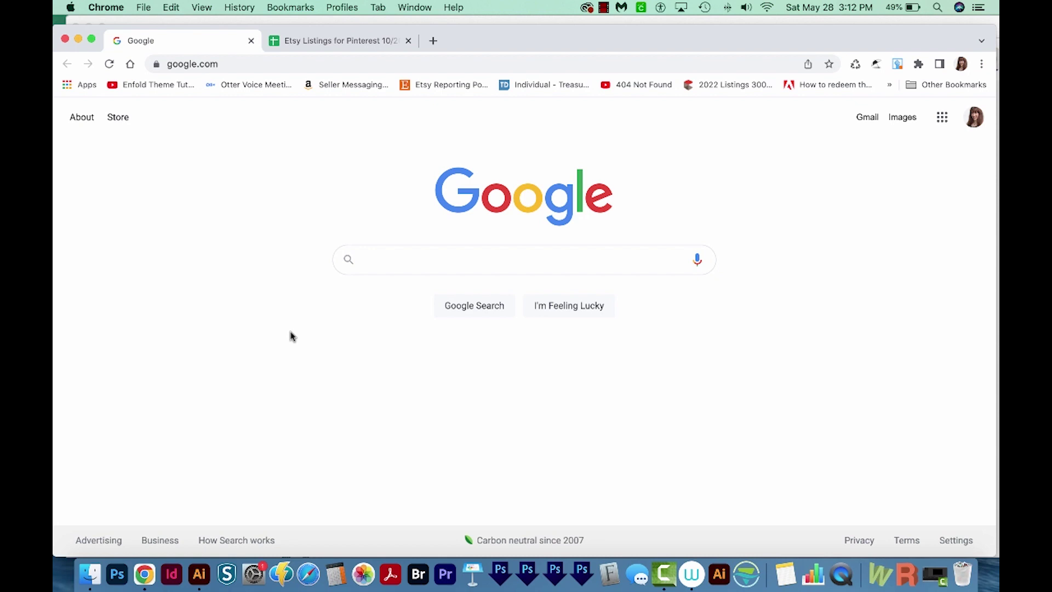
- Screenshot the Google logo and search box area, then Quick Look the new desktop file
{"action": "key", "text": "super+shift+4"}
{"action": "mouse_move", "coordinate": [299, 130]}
{"action": "left_mouse_down"}
{"action": "mouse_move", "coordinate": [506, 275]}
{"action": "mouse_move", "coordinate": [762, 375]}
{"action": "mouse_move", "coordinate": [748, 369]}
{"action": "left_mouse_up"}
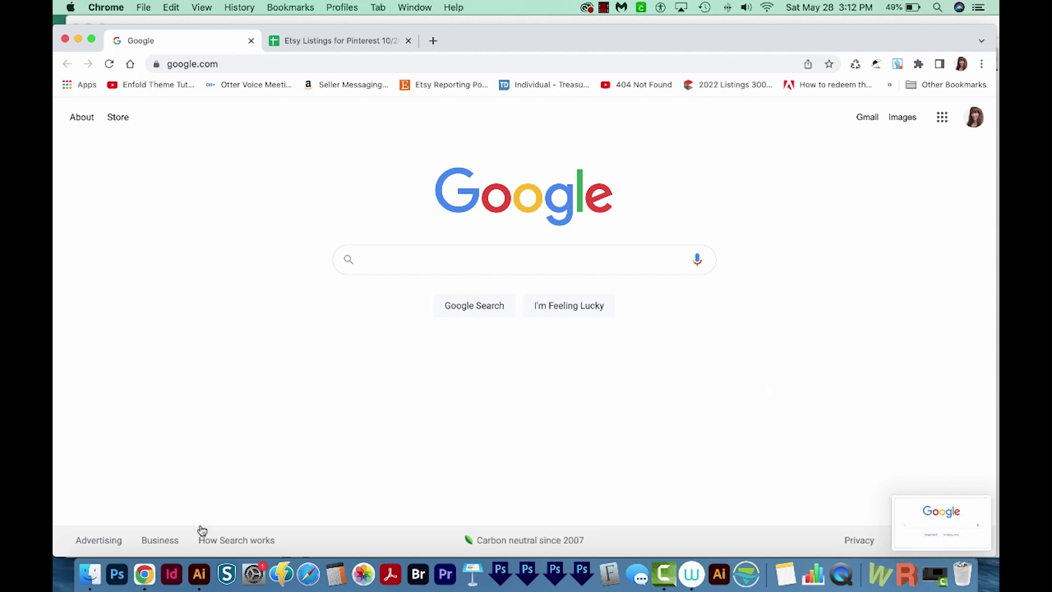
{"action": "left_click", "coordinate": [88, 574]}
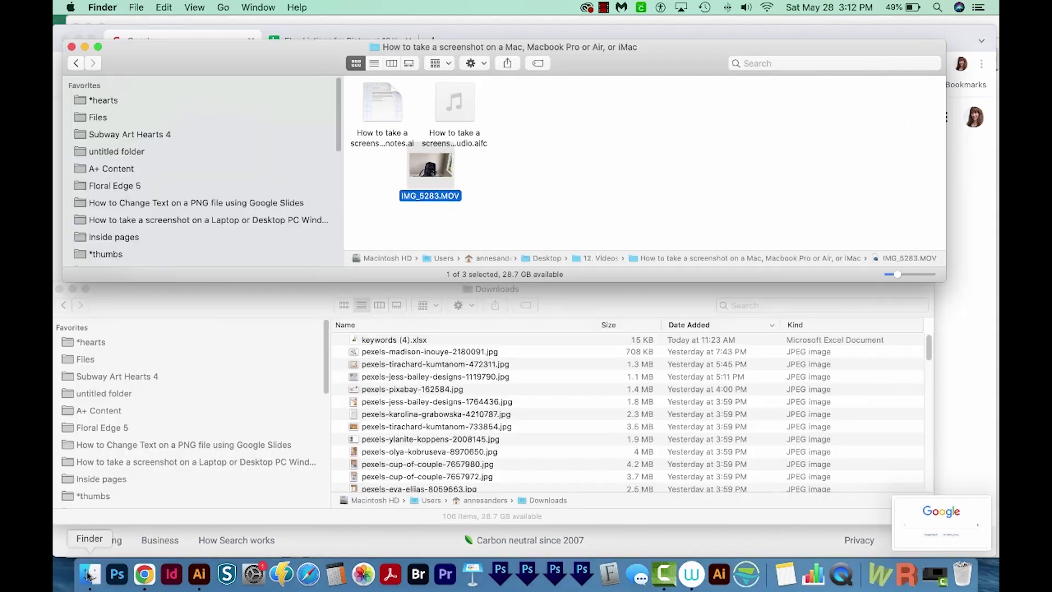
{"action": "left_click", "coordinate": [518, 247]}
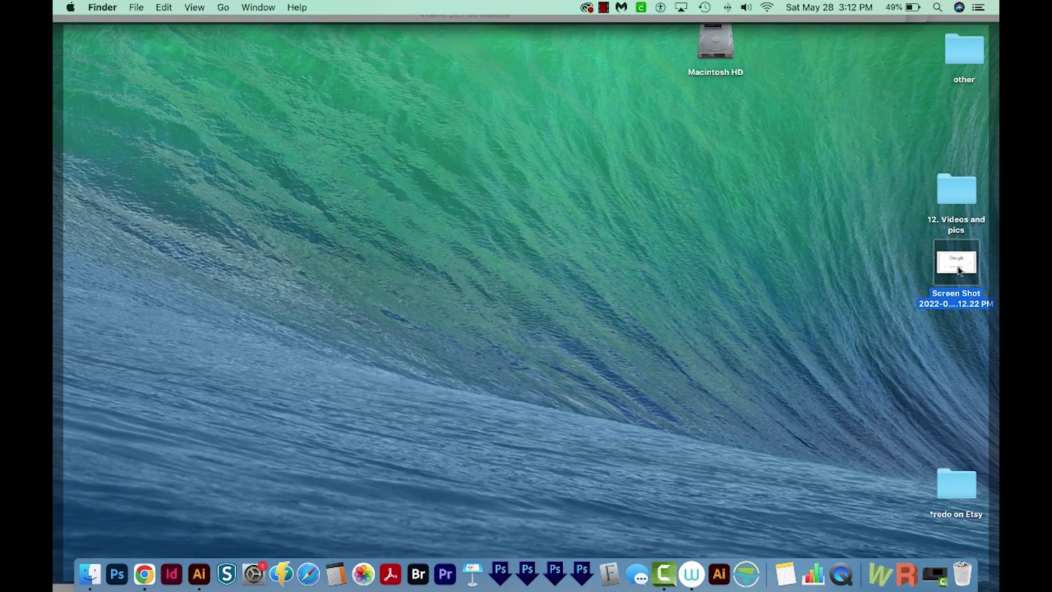
{"action": "key", "text": "space"}
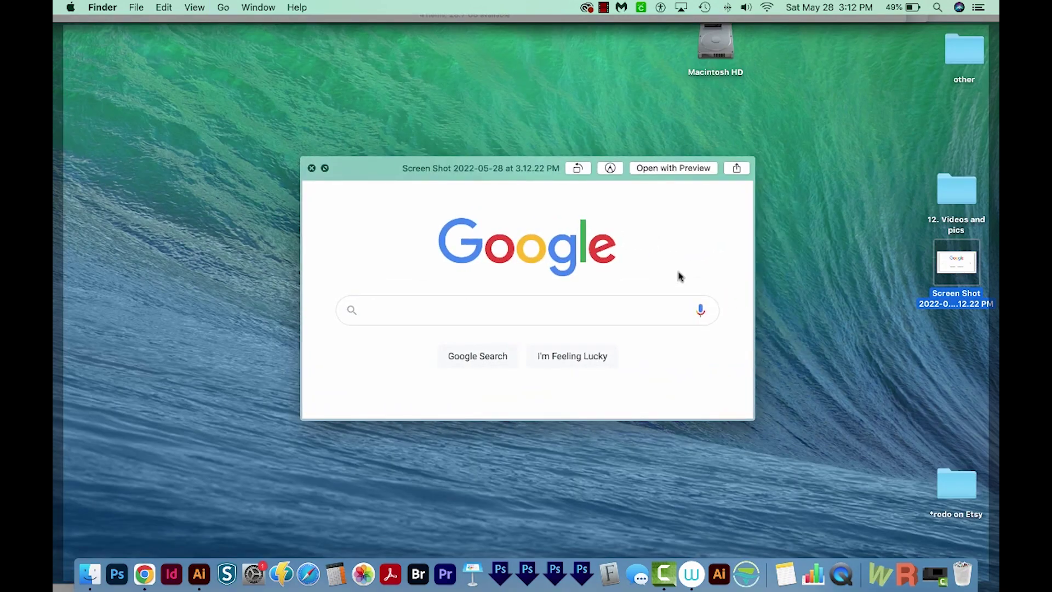
{"action": "key", "text": "space"}
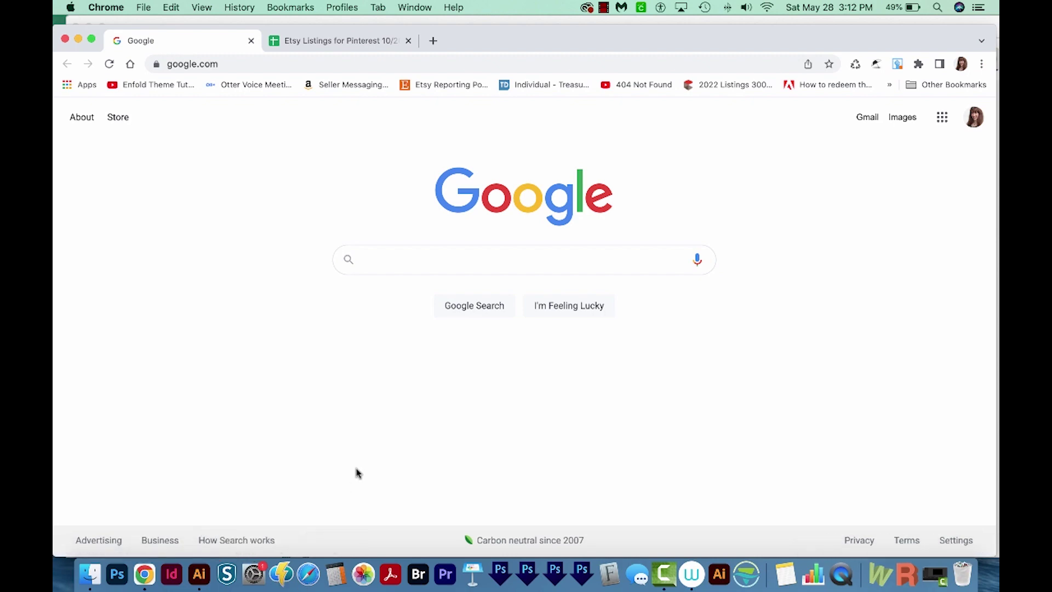
- Capture an area screenshot of just the Google logo and check the desktop for it
{"action": "key", "text": "F11"}
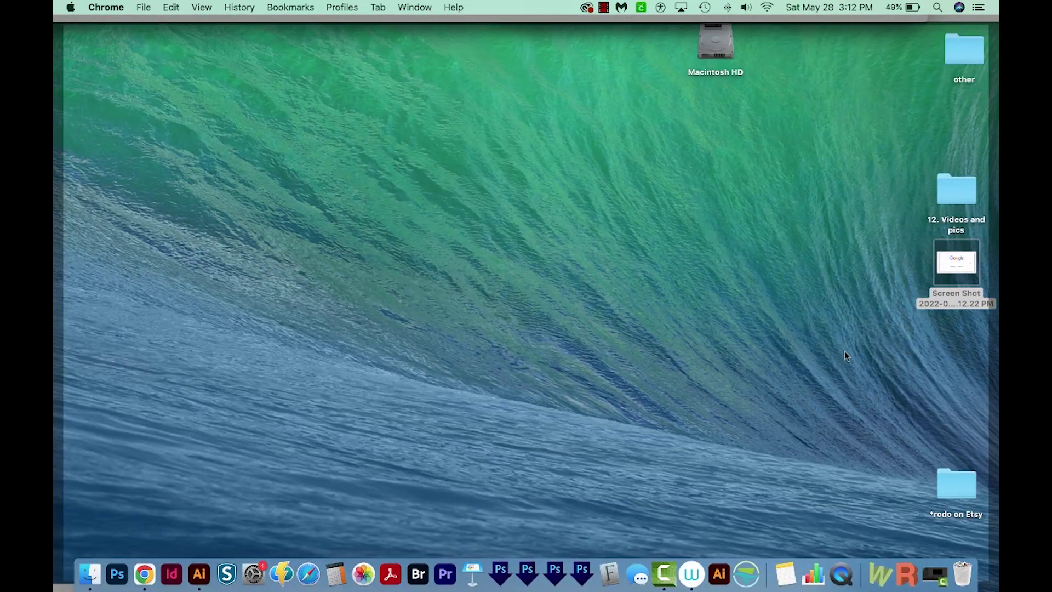
{"action": "key", "text": "F11"}
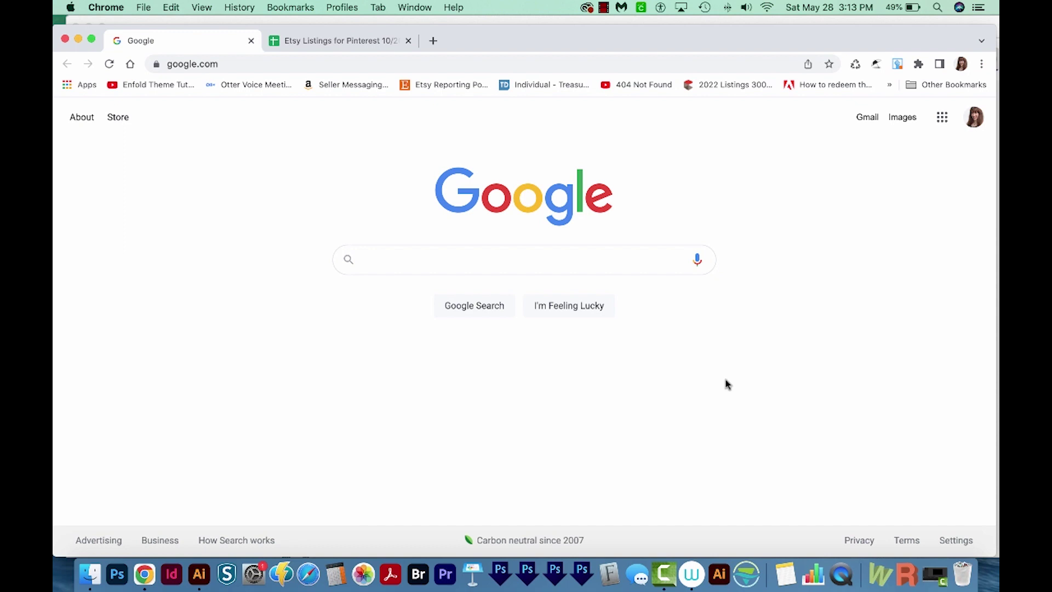
{"action": "key", "text": "super+shift+4"}
{"action": "mouse_move", "coordinate": [415, 154]}
{"action": "left_mouse_down"}
{"action": "mouse_move", "coordinate": [531, 219]}
{"action": "mouse_move", "coordinate": [629, 239]}
{"action": "left_mouse_up"}
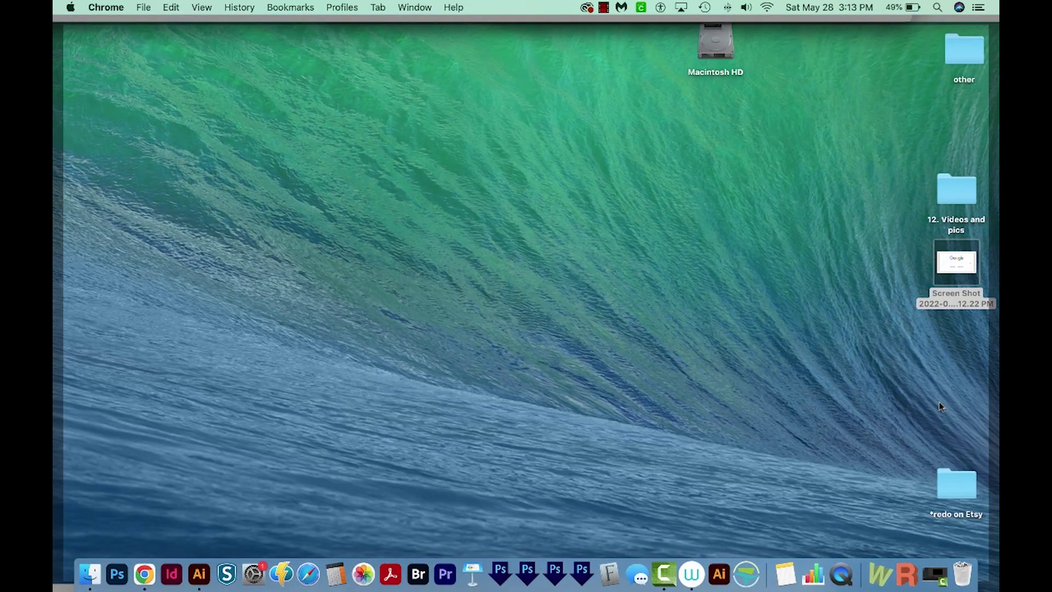
{"action": "left_click", "coordinate": [939, 402]}
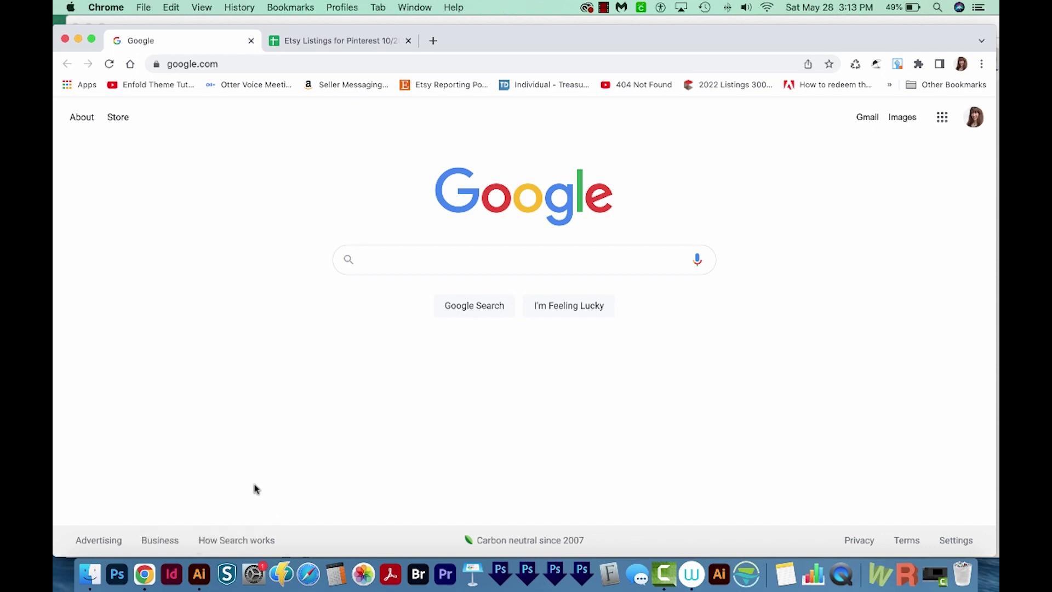
- Paste the Google logo into a new 1940 × 600 px Illustrator document, moved to the upper left
{"action": "left_click", "coordinate": [199, 573]}
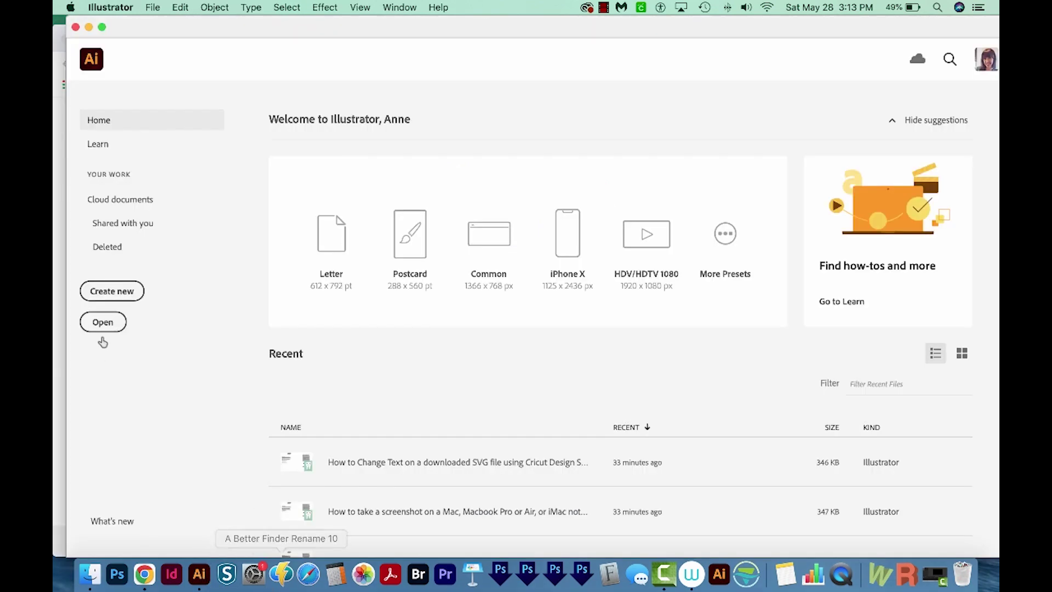
{"action": "left_click", "coordinate": [111, 294]}
{"action": "left_click", "coordinate": [822, 449]}
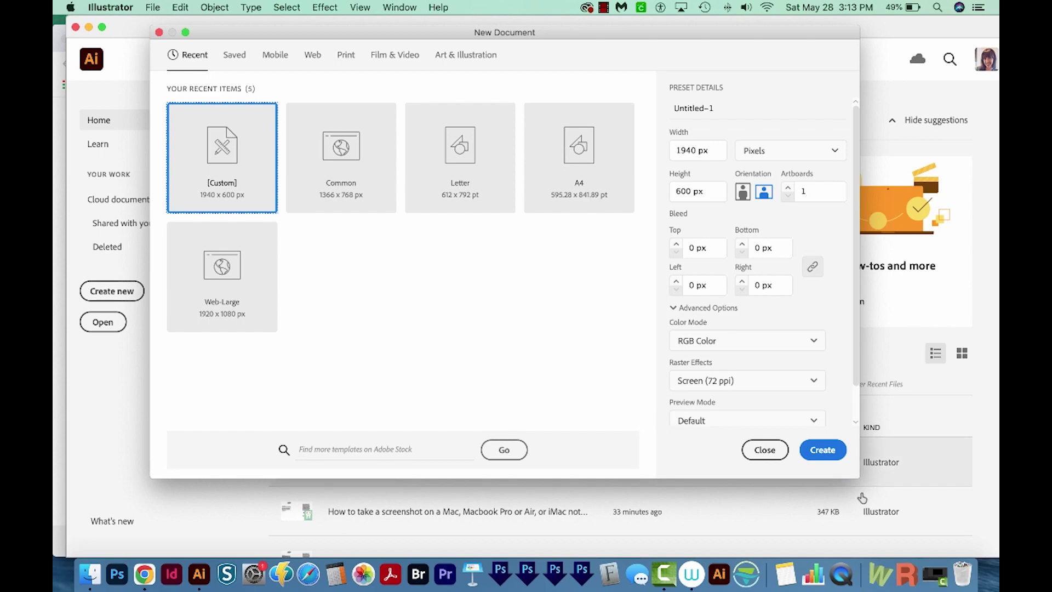
{"action": "key", "text": "super+v"}
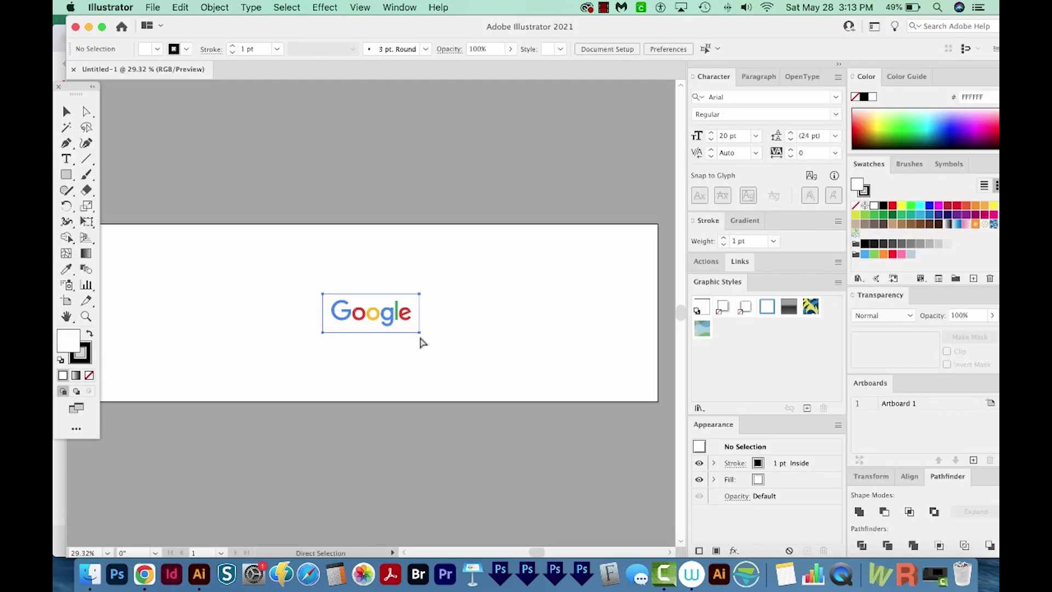
{"action": "mouse_move", "coordinate": [383, 331]}
{"action": "left_mouse_down"}
{"action": "mouse_move", "coordinate": [368, 272]}
{"action": "mouse_move", "coordinate": [293, 302]}
{"action": "left_mouse_up"}
- Paste the Google logo into the Gmail message body and shrink it by its corner handle
{"action": "left_click", "coordinate": [409, 375]}
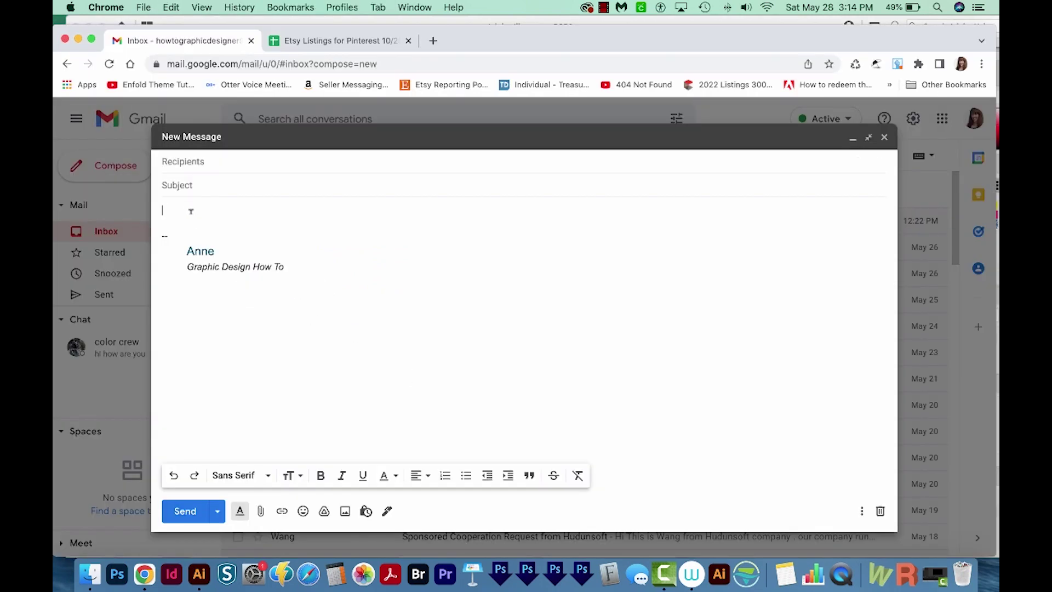
{"action": "key", "text": "super+v"}
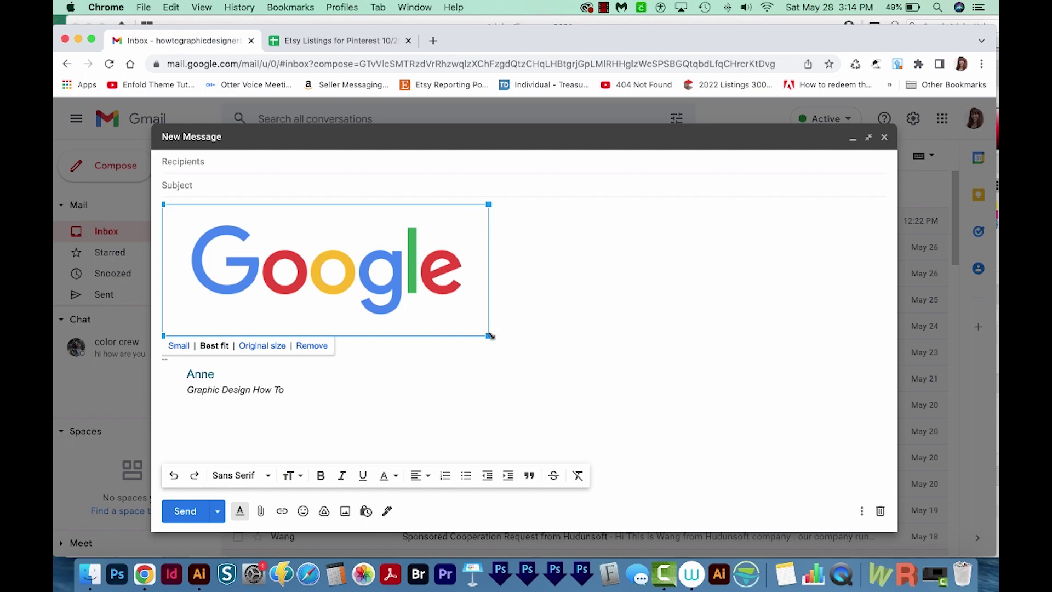
{"action": "left_click_drag", "start_coordinate": [490, 336], "coordinate": [362, 285]}
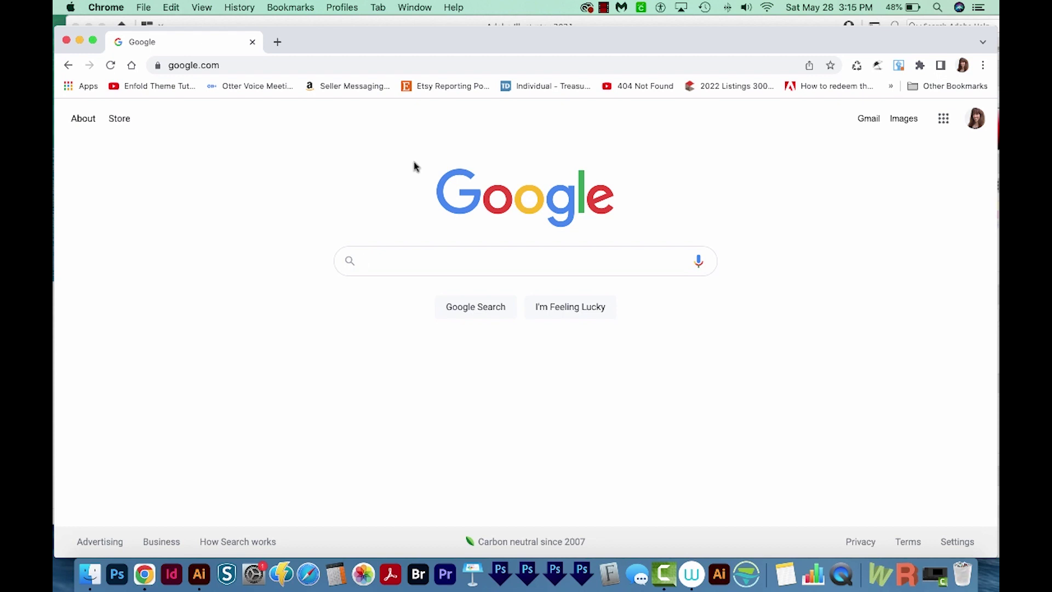
- Take a full-screen screenshot with Cmd+Shift+3 and Quick Look the saved desktop file
{"action": "key", "text": "super+shift+3"}
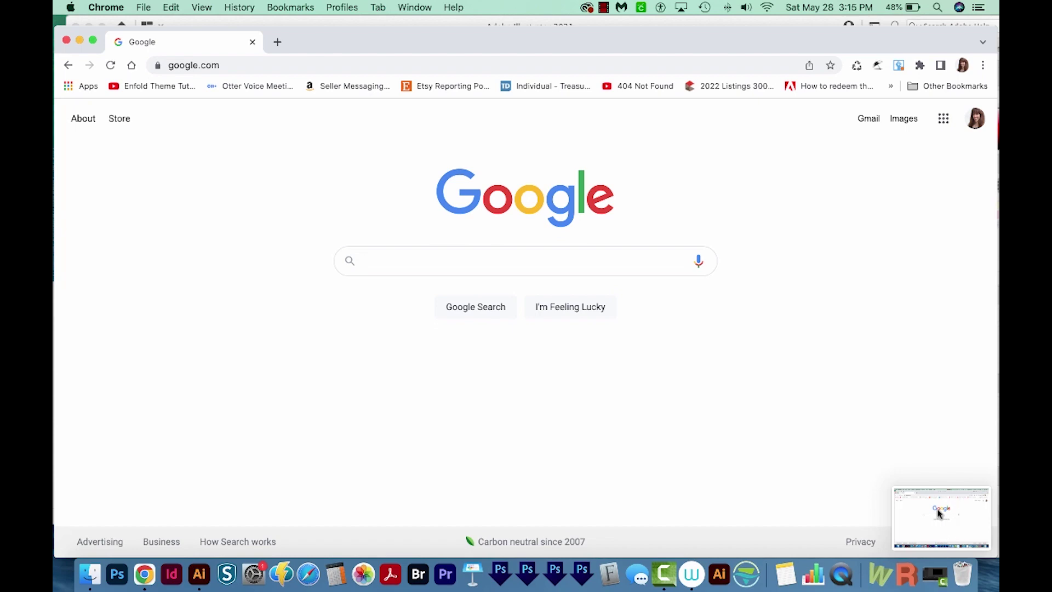
{"action": "key", "text": "F11"}
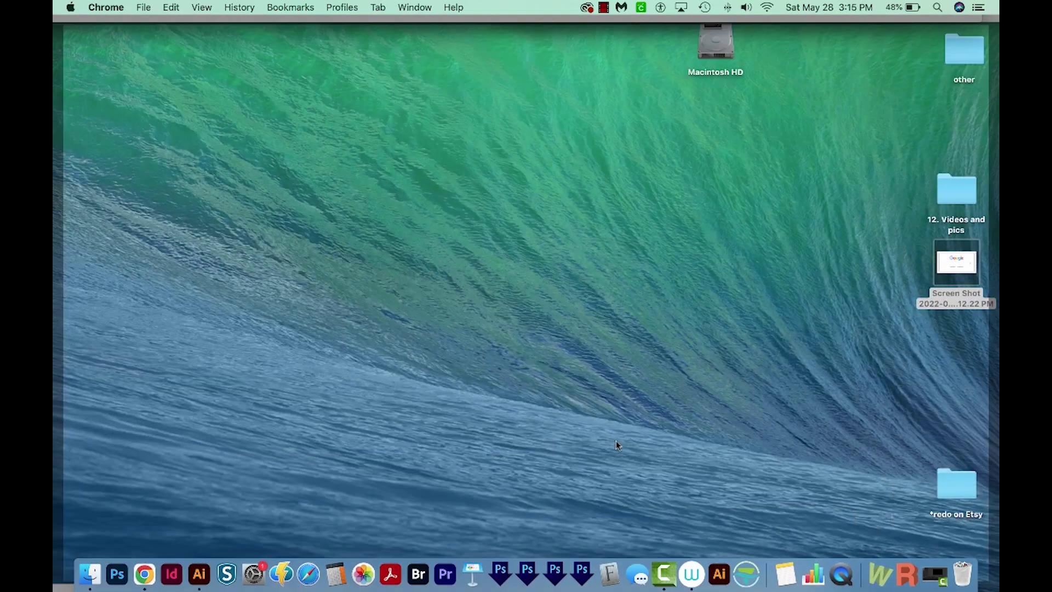
{"action": "left_click", "coordinate": [958, 378]}
{"action": "key", "text": "space"}
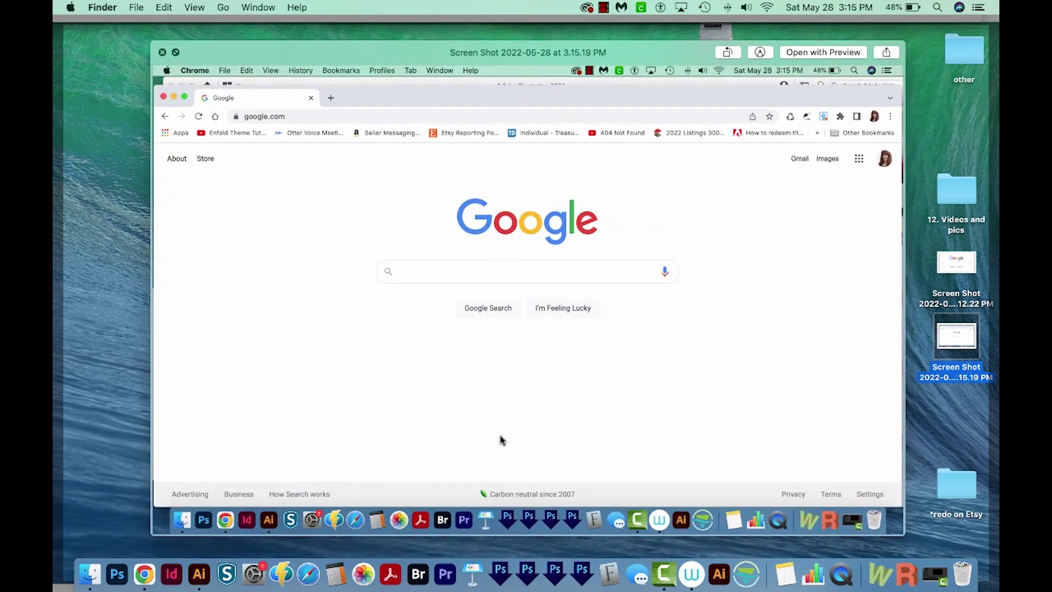
{"action": "key", "text": "super+Tab"}
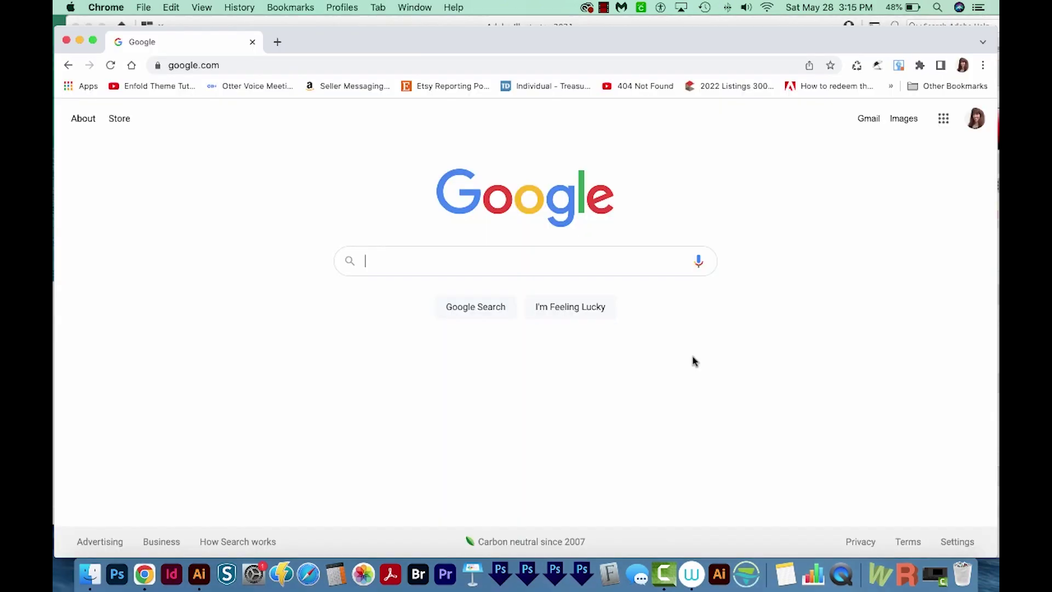
- Load target.com and scroll through the Target homepage and back to the top
{"action": "left_click_drag", "start_coordinate": [338, 32], "coordinate": [336, 31]}
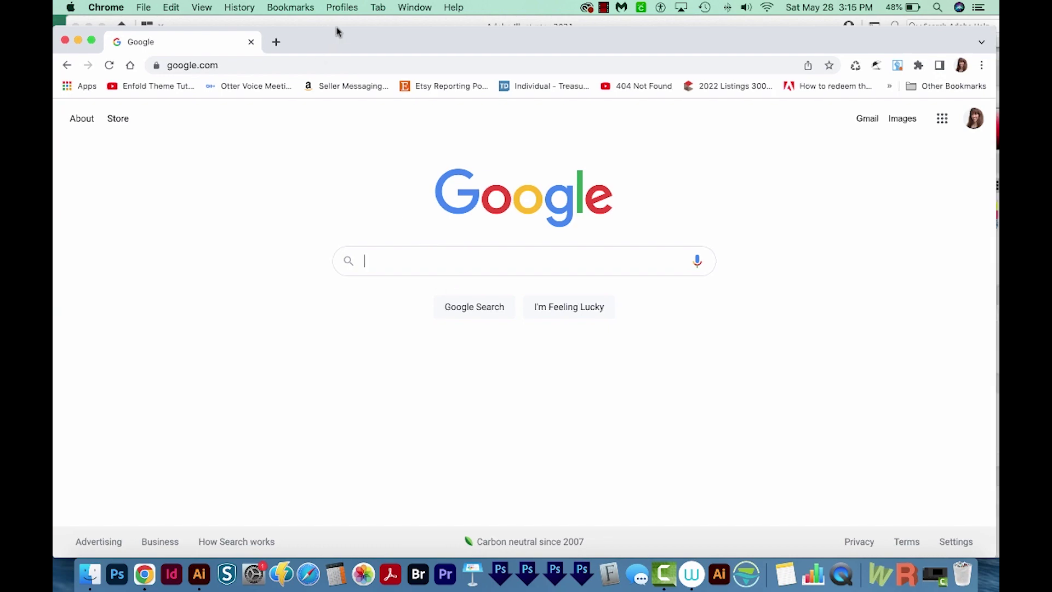
{"action": "left_click", "coordinate": [236, 63]}
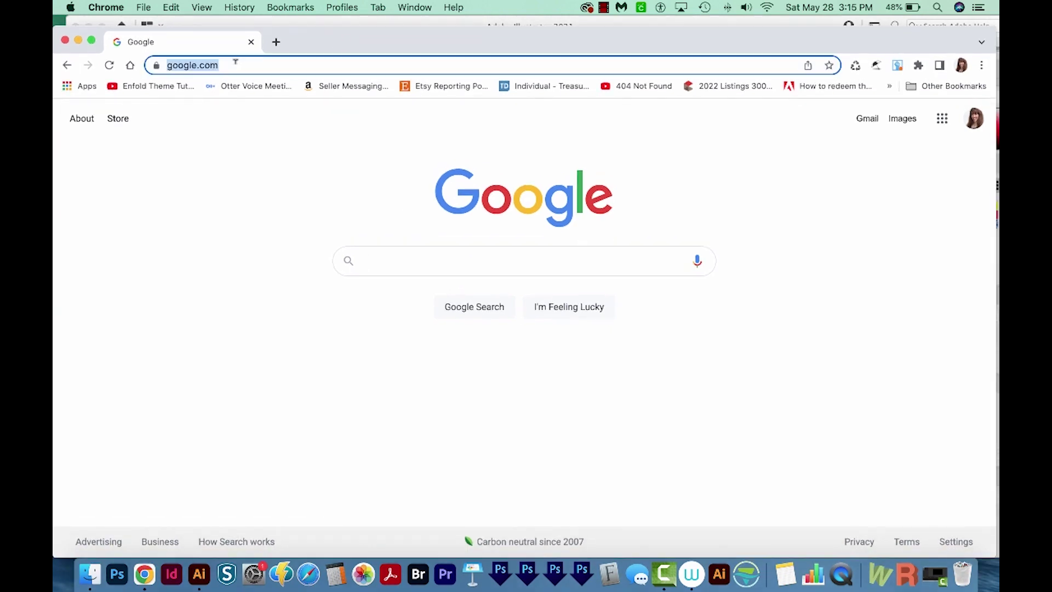
{"action": "type", "text": "target"}
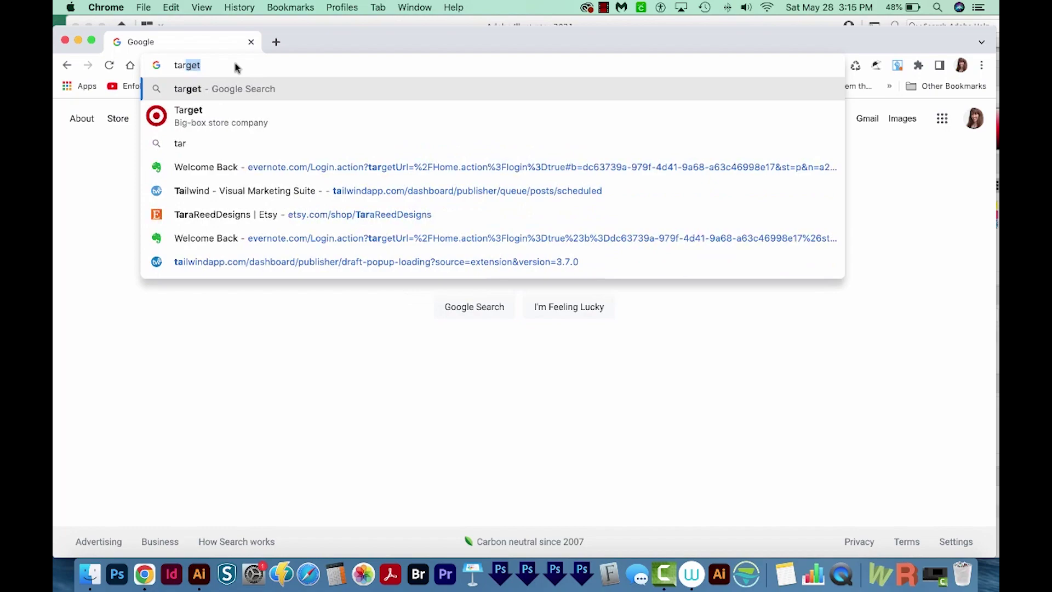
{"action": "type", "text": ".com"}
{"action": "key", "text": "Return"}
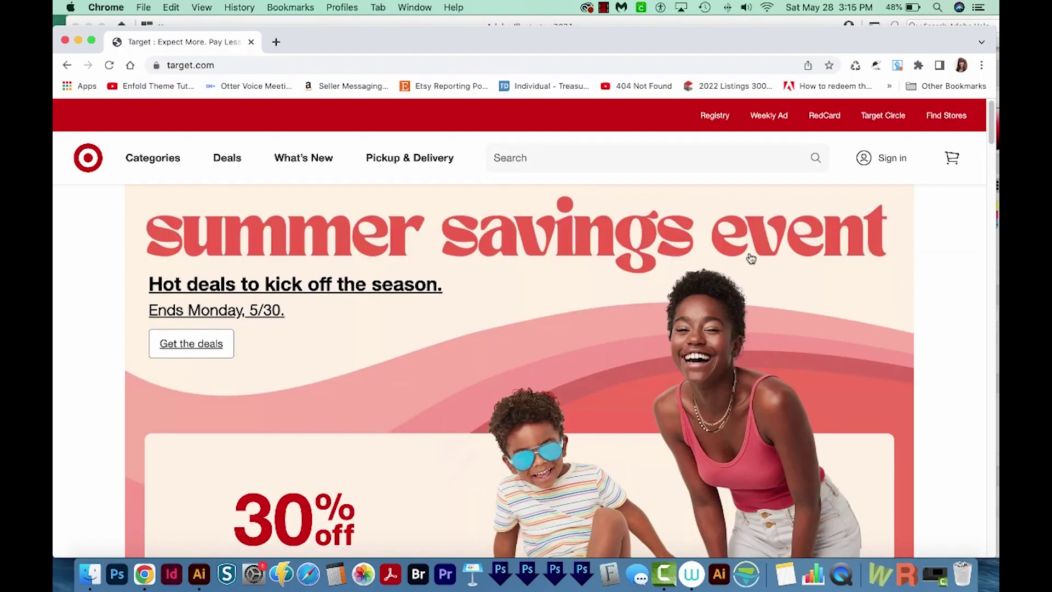
{"action": "scroll", "coordinate": [970, 164], "scroll_direction": "down", "scroll_amount": 3}
{"action": "scroll", "coordinate": [965, 197], "scroll_direction": "down", "scroll_amount": 5}
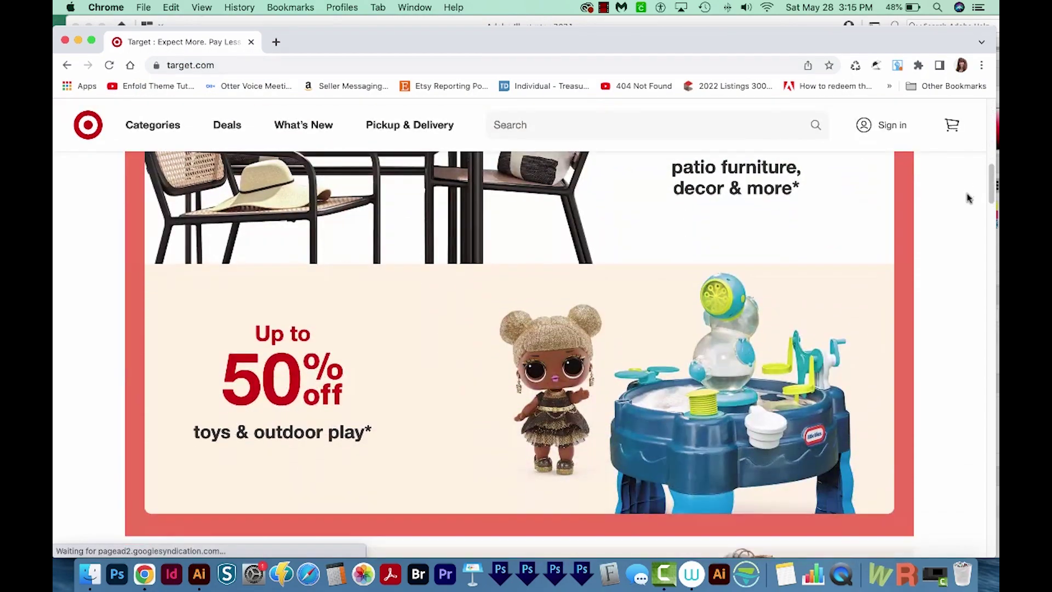
{"action": "scroll", "coordinate": [953, 247], "scroll_direction": "down", "scroll_amount": 5}
{"action": "scroll", "coordinate": [946, 267], "scroll_direction": "down", "scroll_amount": 5}
{"action": "scroll", "coordinate": [941, 313], "scroll_direction": "down", "scroll_amount": 5}
{"action": "scroll", "coordinate": [899, 413], "scroll_direction": "down", "scroll_amount": 5}
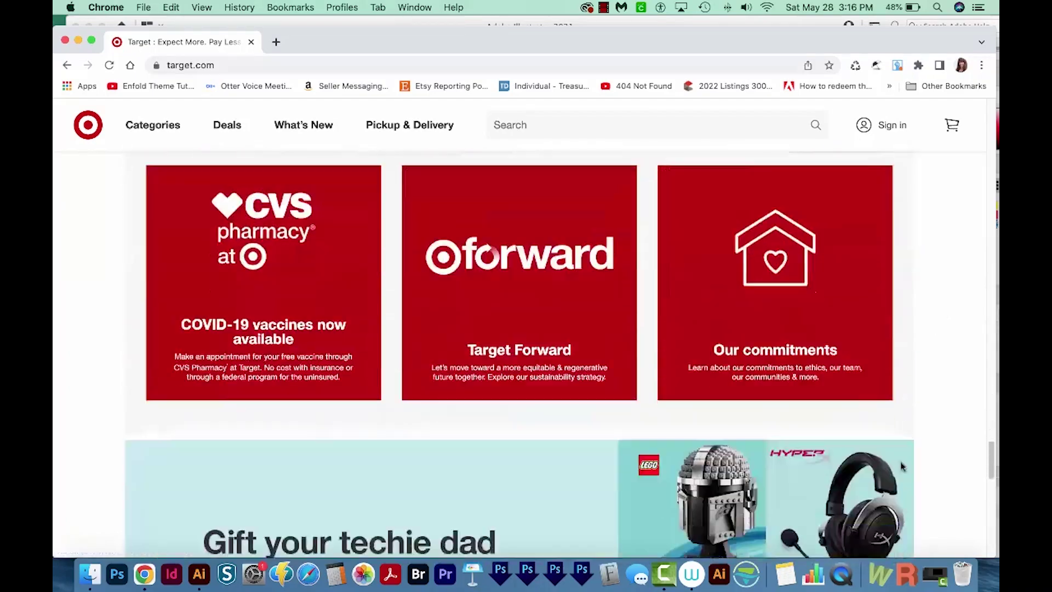
{"action": "scroll", "coordinate": [898, 482], "scroll_direction": "down", "scroll_amount": 5}
{"action": "scroll", "coordinate": [930, 219], "scroll_direction": "up", "scroll_amount": 5}
{"action": "scroll", "coordinate": [926, 165], "scroll_direction": "up", "scroll_amount": 5}
{"action": "scroll", "coordinate": [860, 180], "scroll_direction": "up", "scroll_amount": 3}
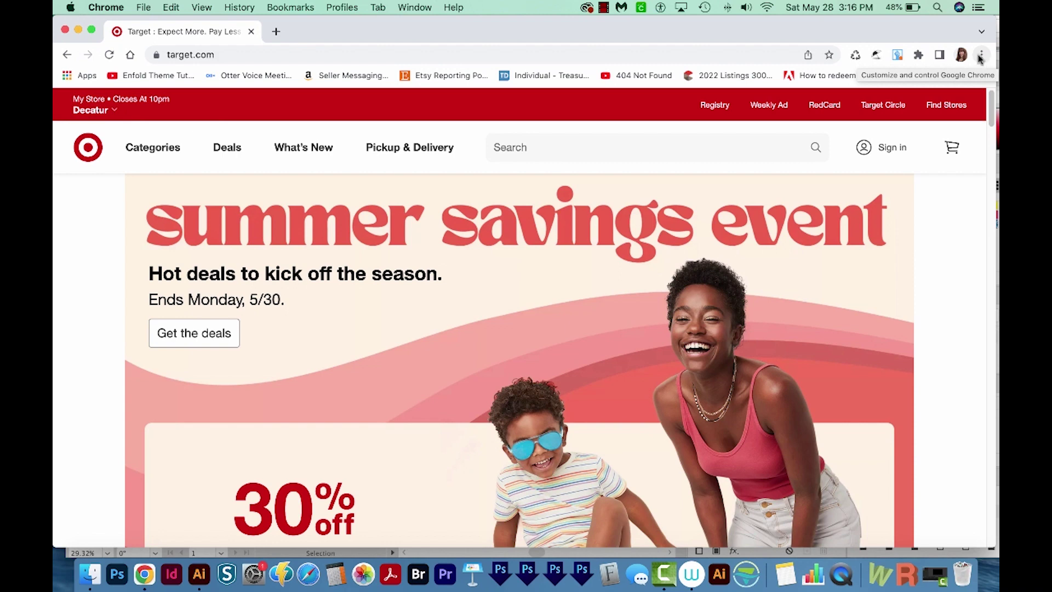
- Open the Chrome Web Store from Chrome's Extensions menu
{"action": "left_click", "coordinate": [982, 54]}
{"action": "mouse_move", "coordinate": [797, 274]}
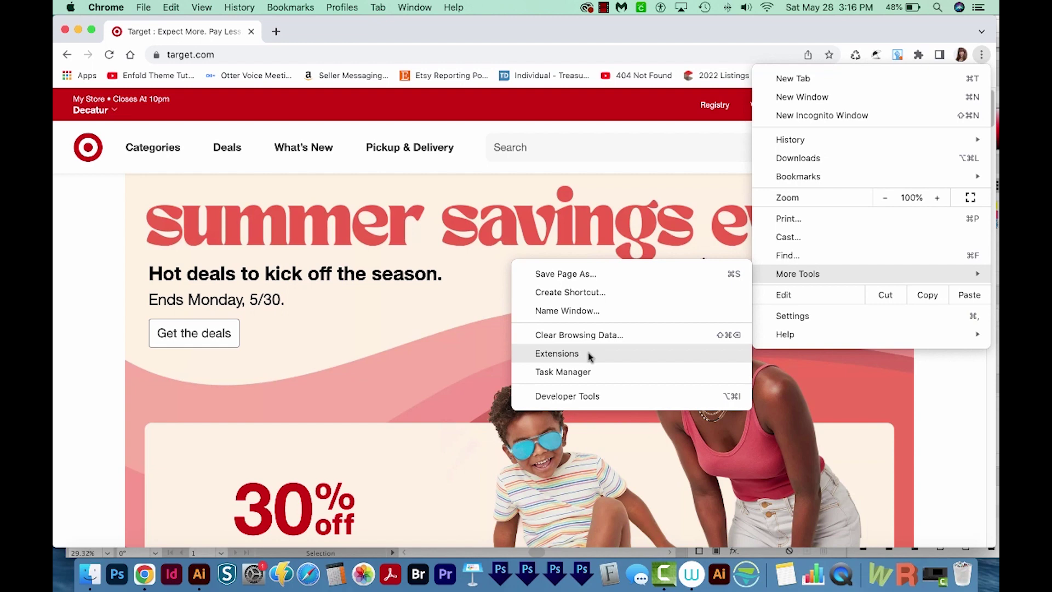
{"action": "left_click", "coordinate": [556, 353]}
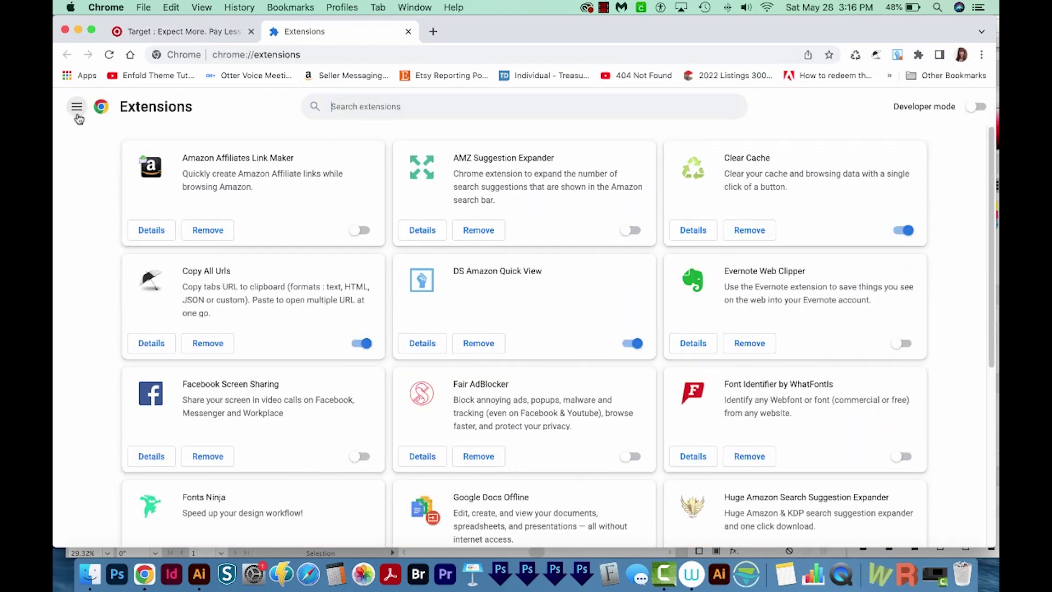
{"action": "left_click", "coordinate": [77, 107]}
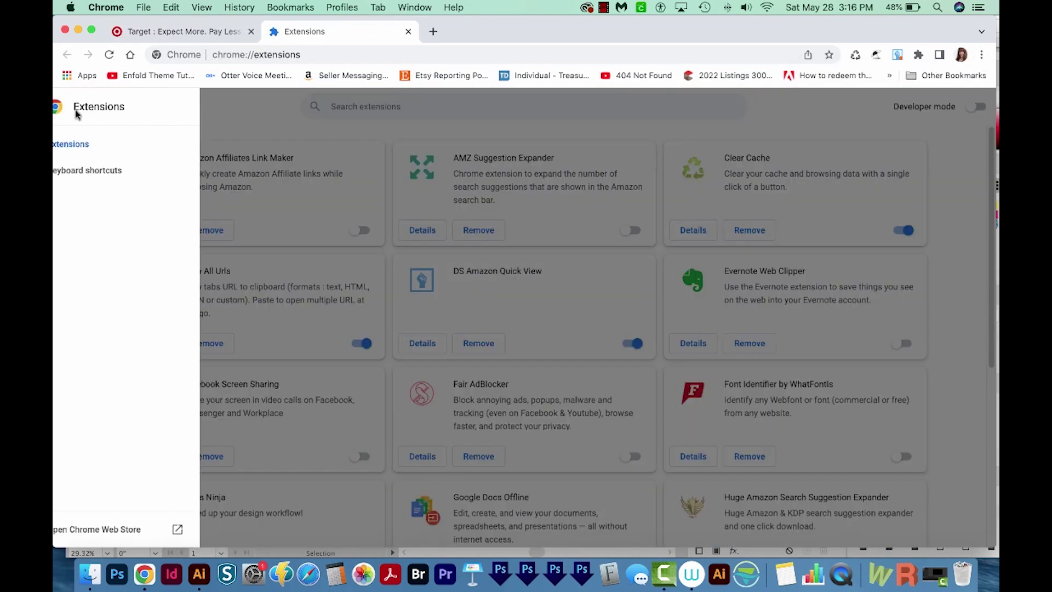
{"action": "left_click", "coordinate": [117, 533]}
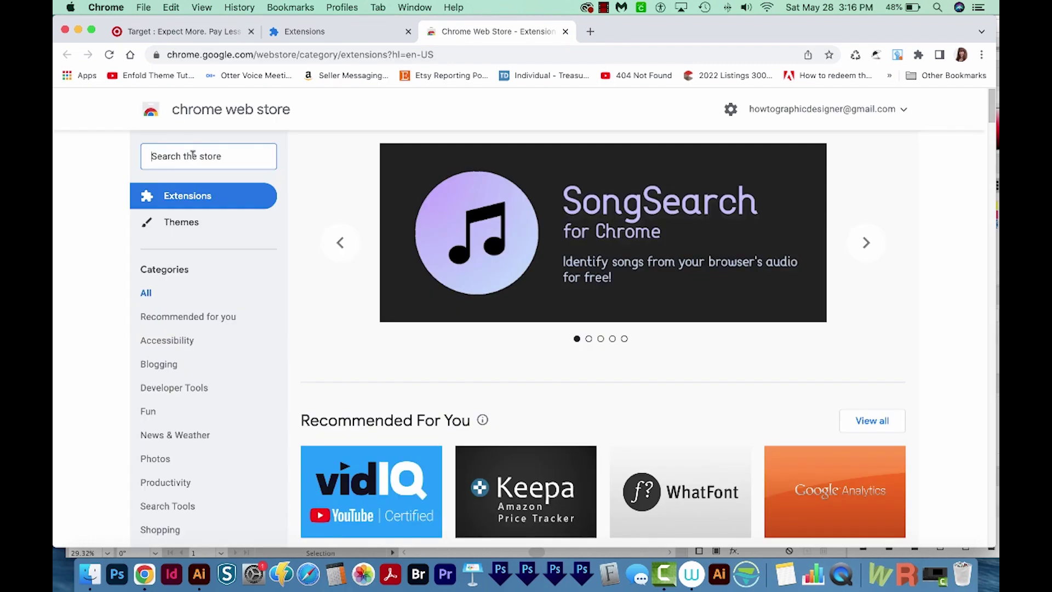
- Search the store for 'gofullpage' and add the GoFullPage extension to Chrome
{"action": "type", "text": "Gof"}
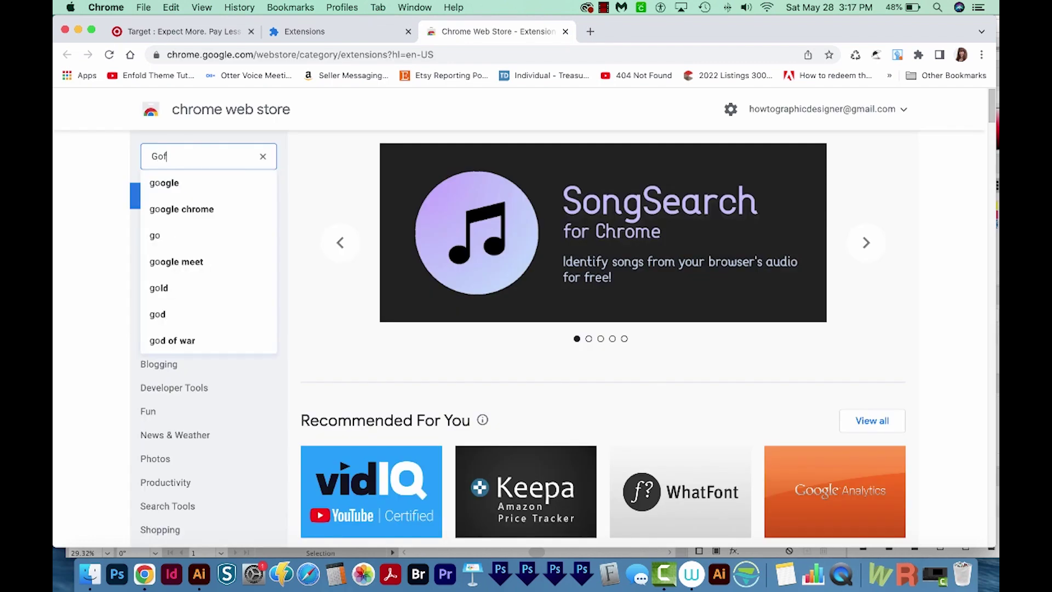
{"action": "type", "text": "ull"}
{"action": "key", "text": "Down"}
{"action": "key", "text": "Down"}
{"action": "key", "text": "Return"}
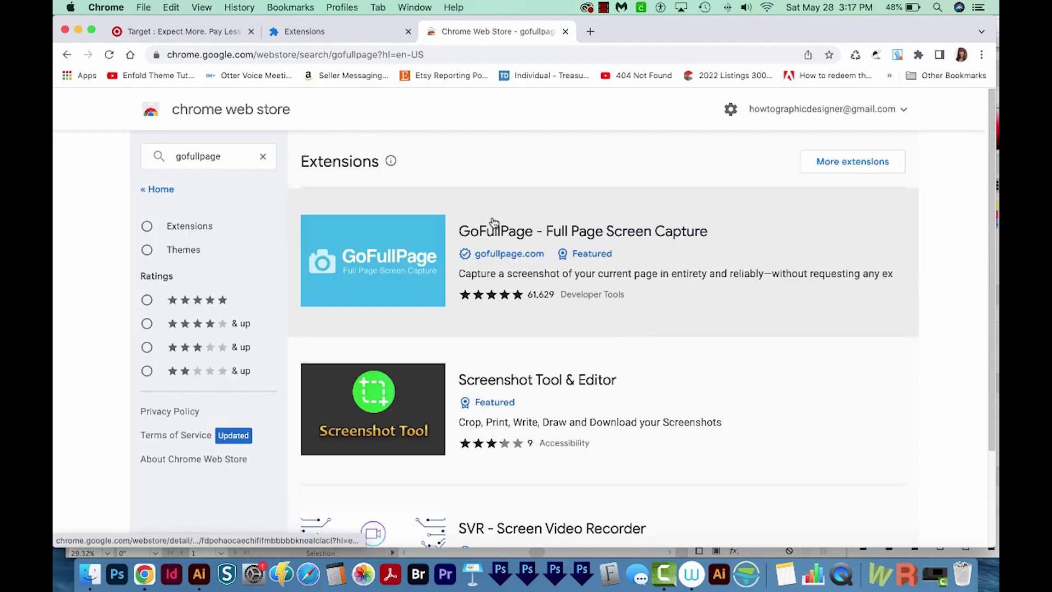
{"action": "left_click", "coordinate": [675, 255]}
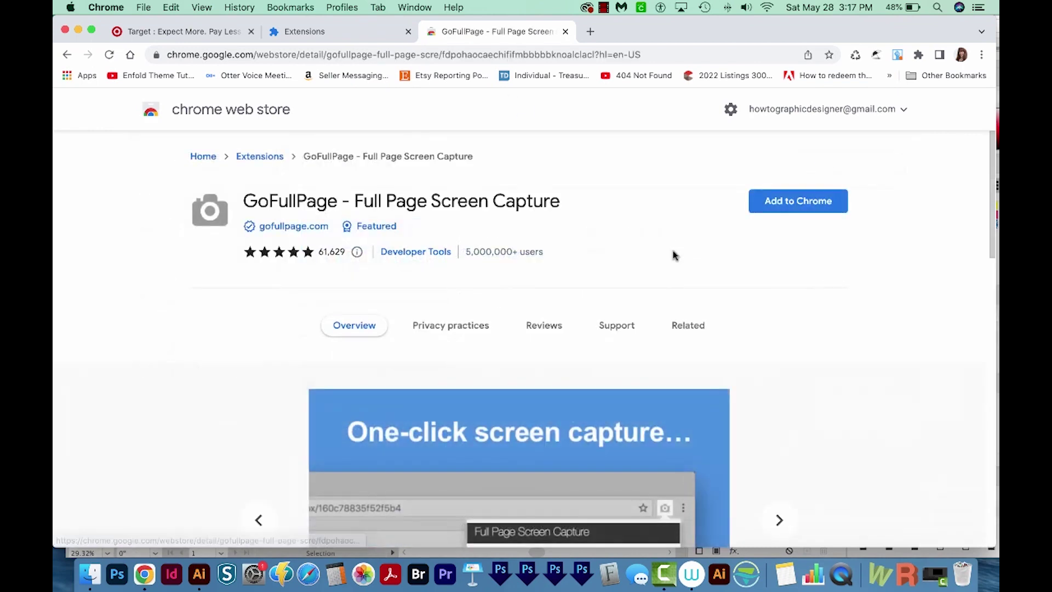
{"action": "left_click", "coordinate": [790, 204]}
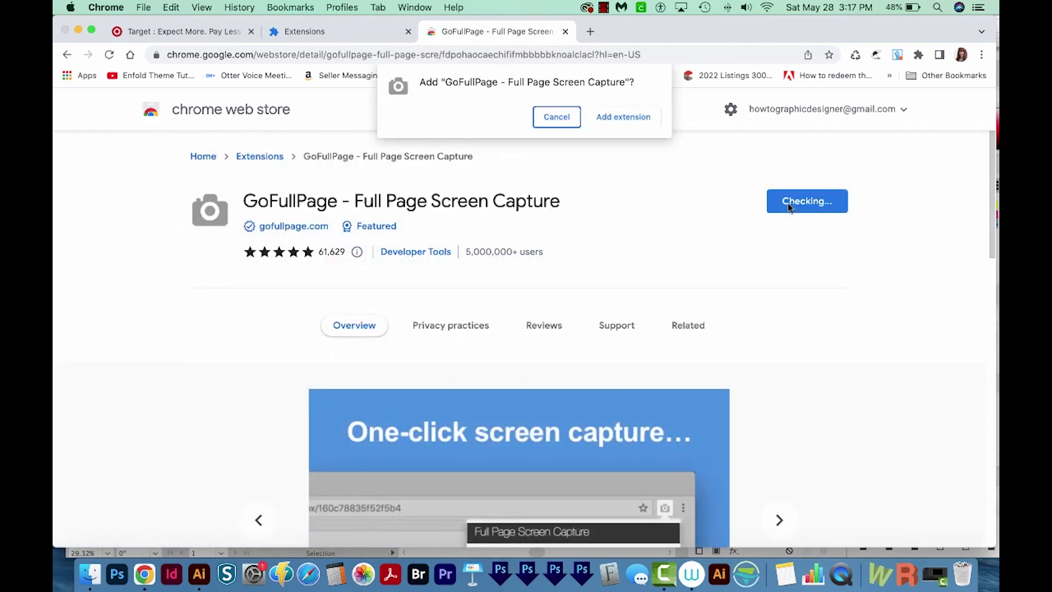
{"action": "left_click", "coordinate": [633, 117]}
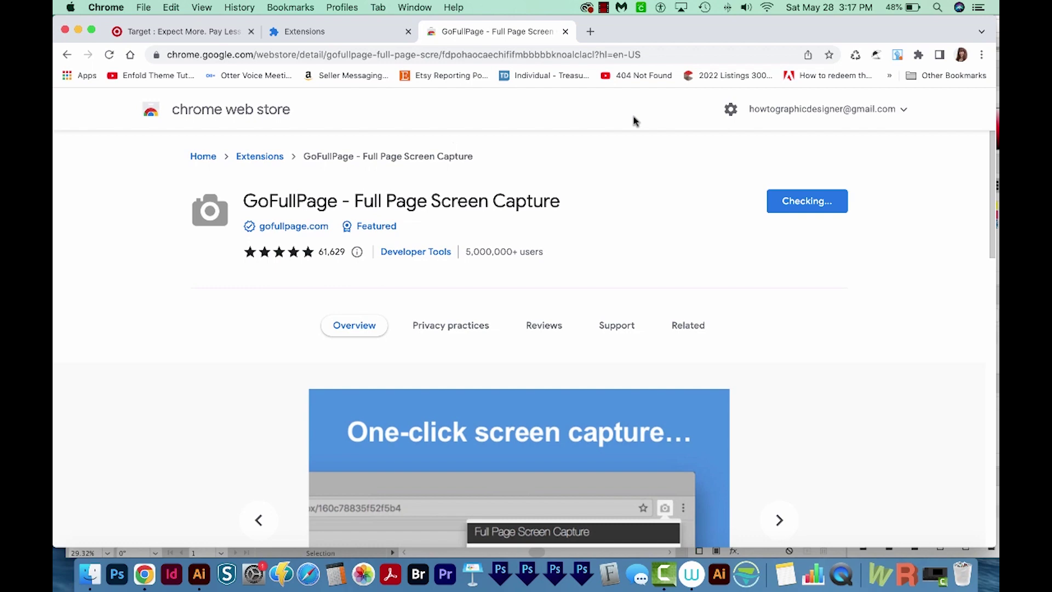
- Pin GoFullPage from the puzzle-piece Extensions list, then return to the Target tab
{"action": "left_click", "coordinate": [918, 56]}
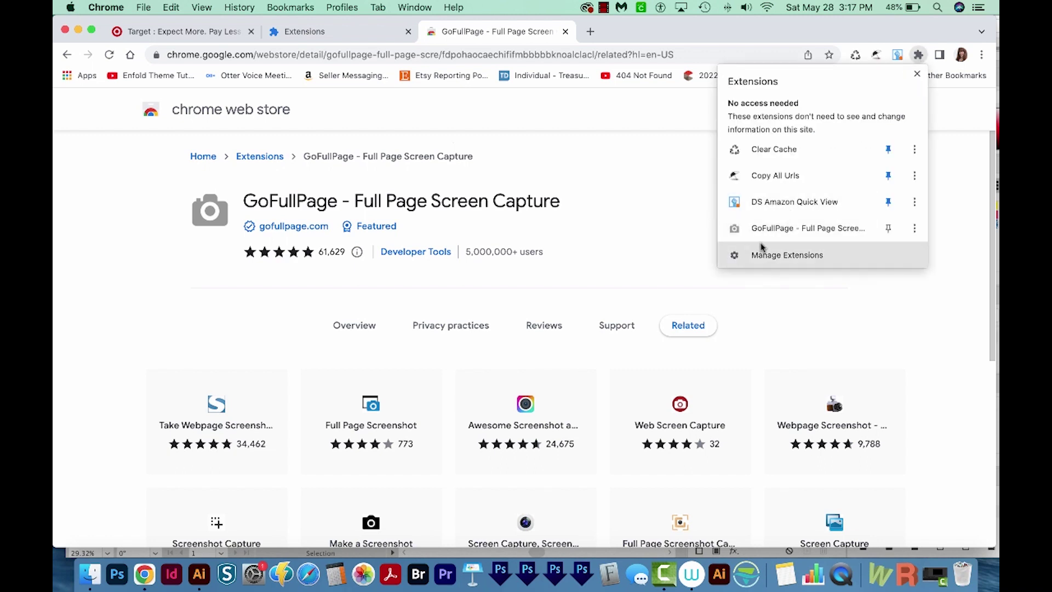
{"action": "left_click", "coordinate": [889, 231]}
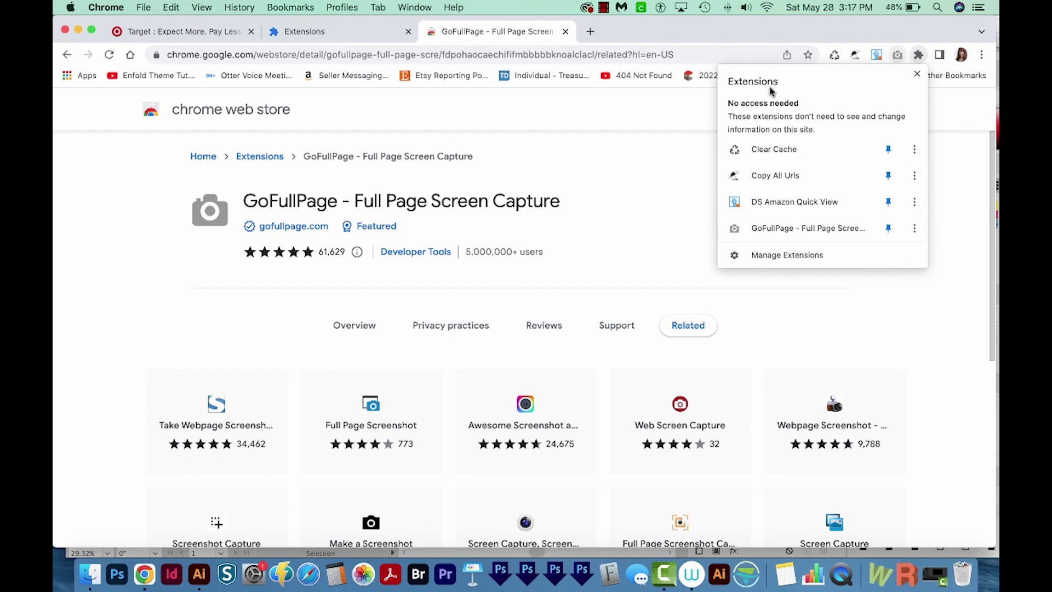
{"action": "left_click", "coordinate": [656, 228]}
{"action": "left_click", "coordinate": [189, 33]}
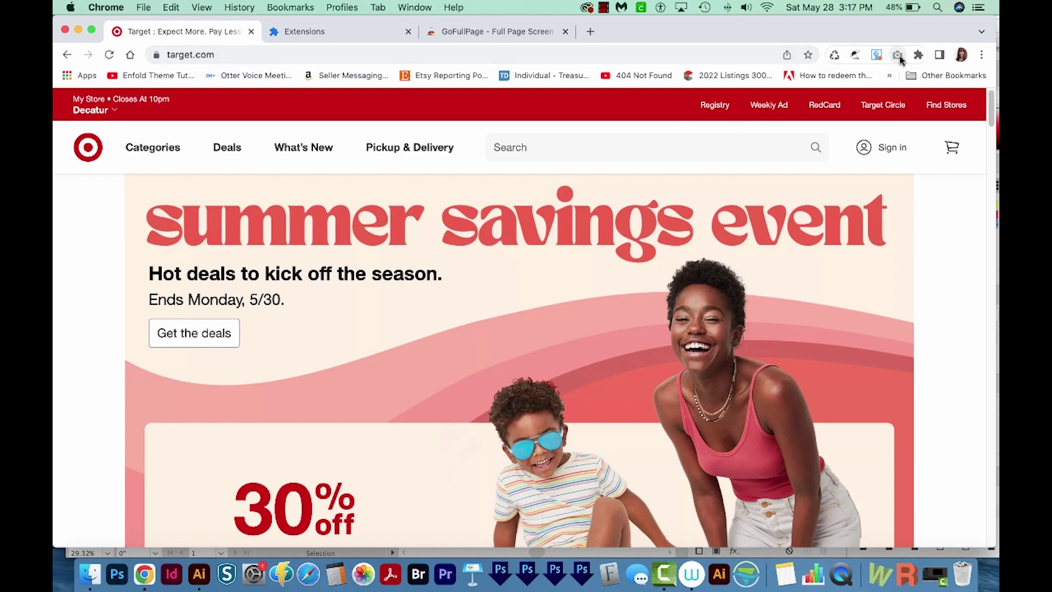
- Run GoFullPage on the Target page and download the capture as PNG, allowing the permission
{"action": "left_click", "coordinate": [898, 55]}
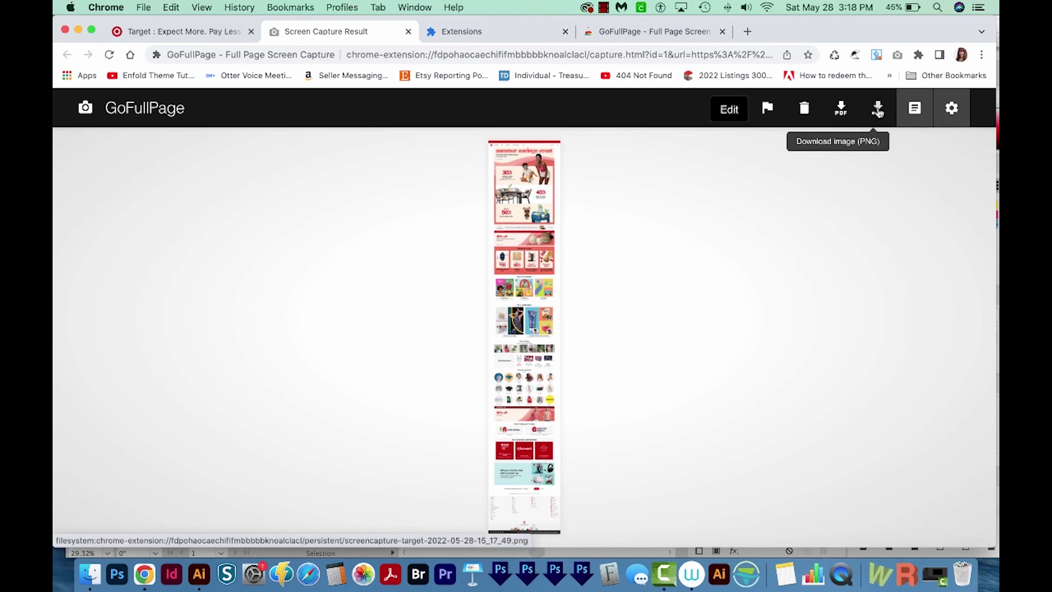
{"action": "left_click", "coordinate": [877, 111]}
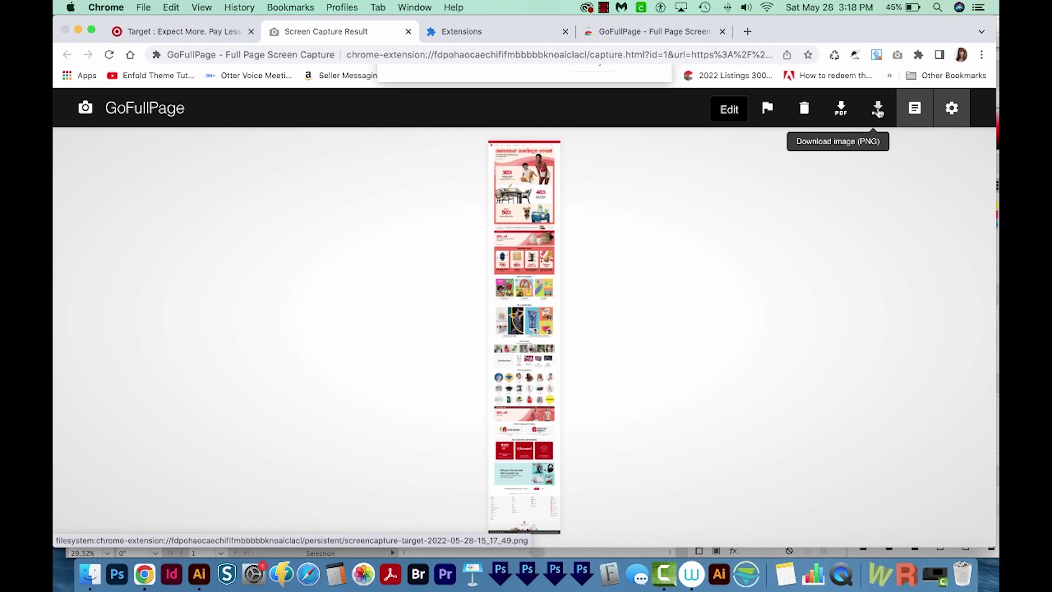
{"action": "left_click", "coordinate": [640, 173]}
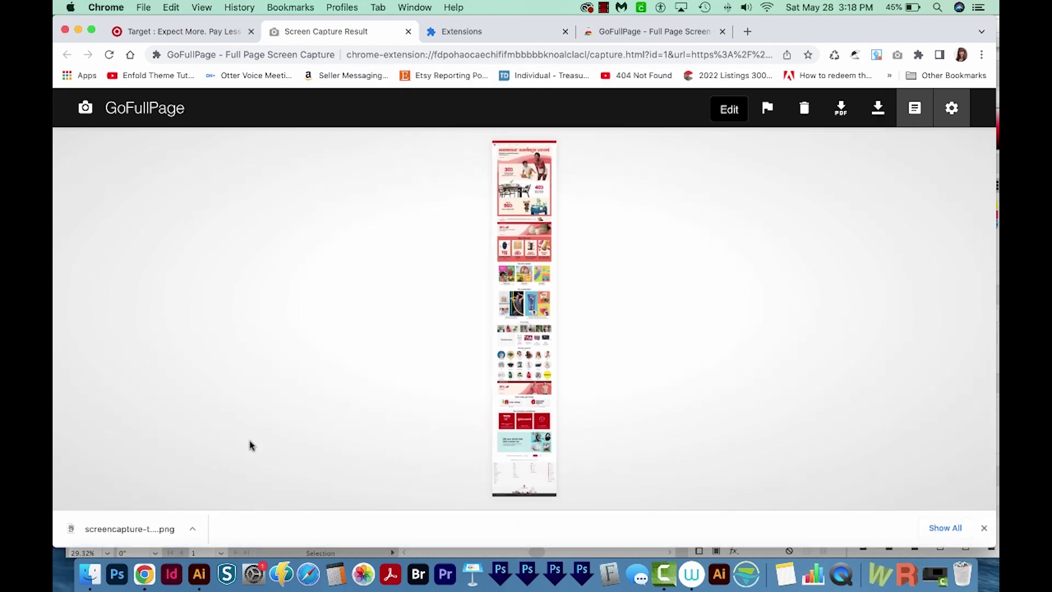
- Show the Target PNG in Finder, Quick Look it, and drag it onto Chrome's dock icon
{"action": "left_click", "coordinate": [193, 530]}
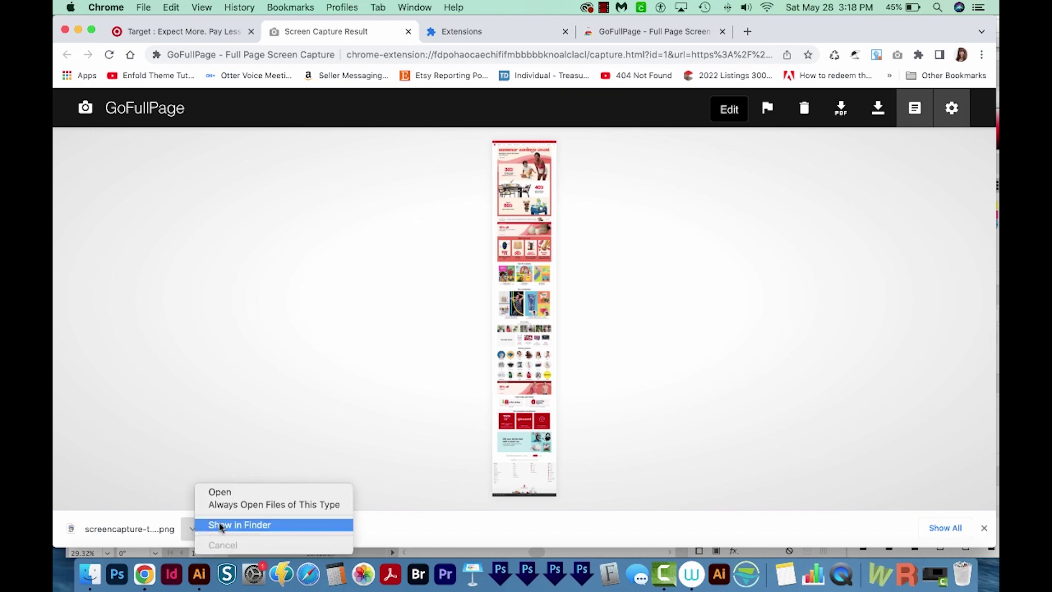
{"action": "left_click", "coordinate": [220, 525]}
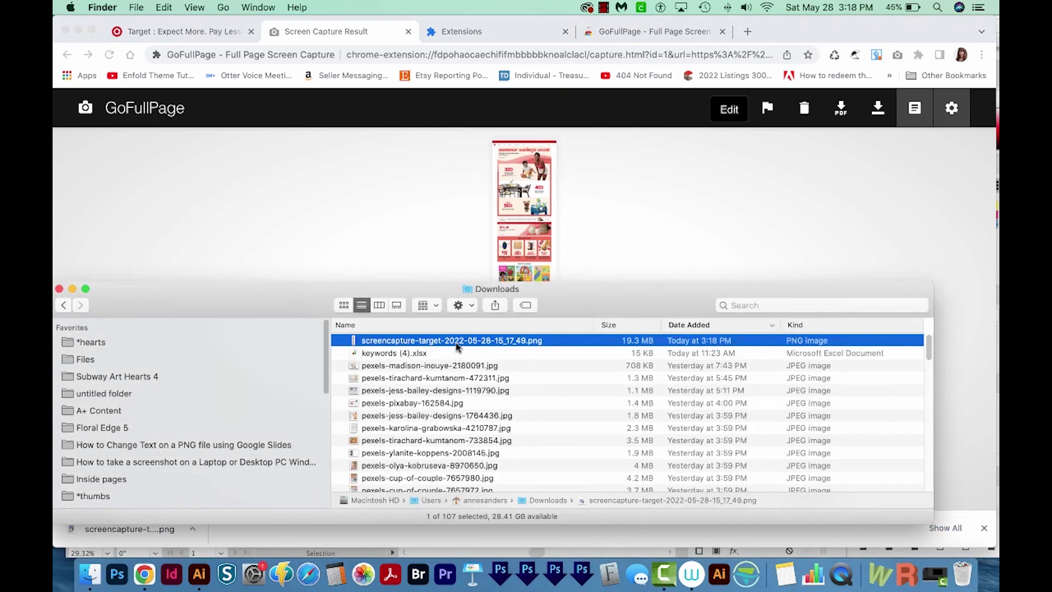
{"action": "key", "text": "space"}
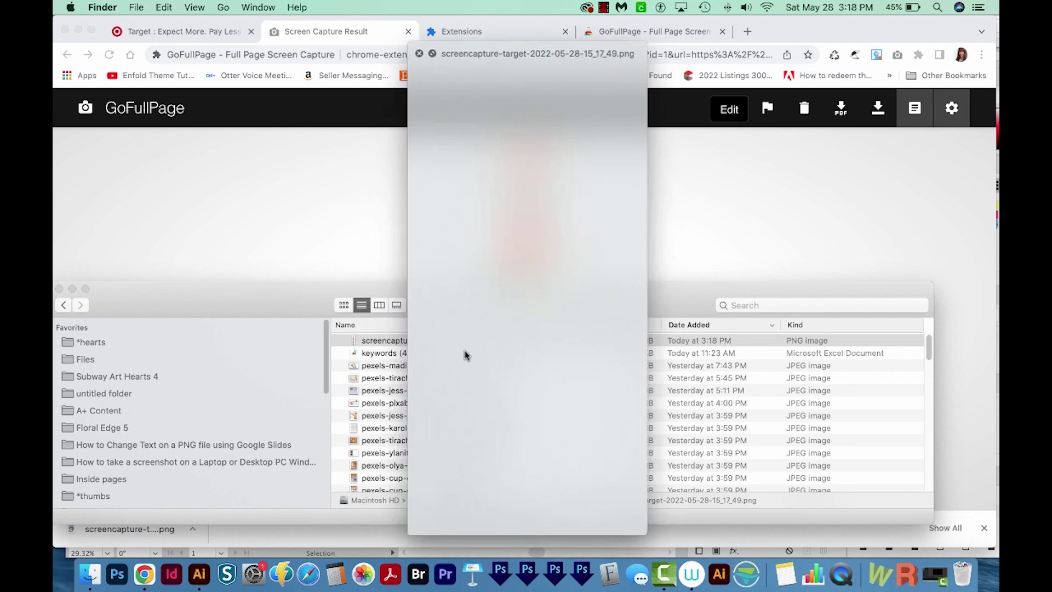
{"action": "key", "text": "space"}
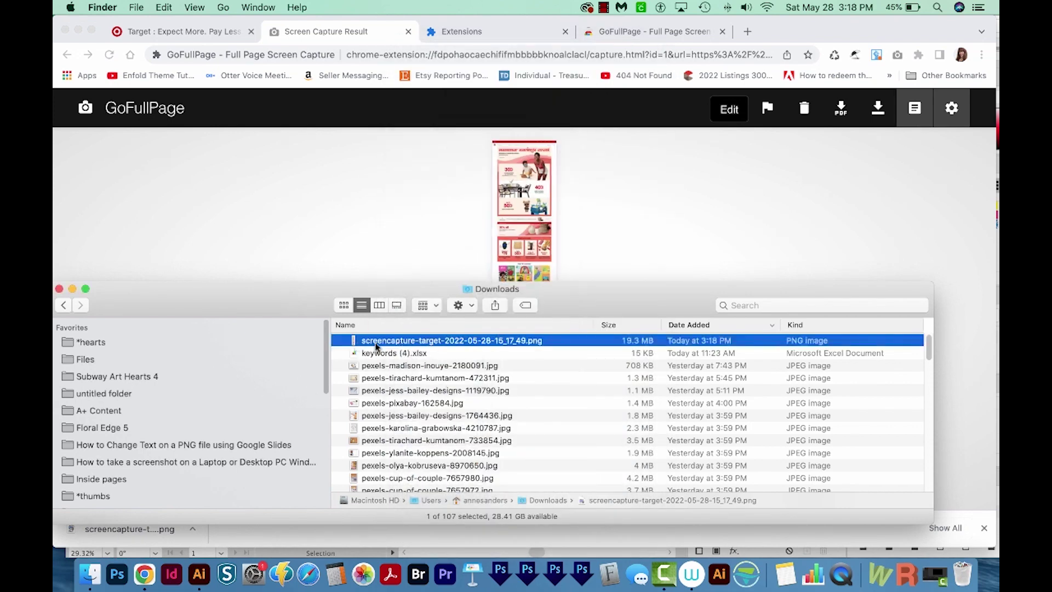
{"action": "left_click_drag", "start_coordinate": [353, 341], "coordinate": [141, 578]}
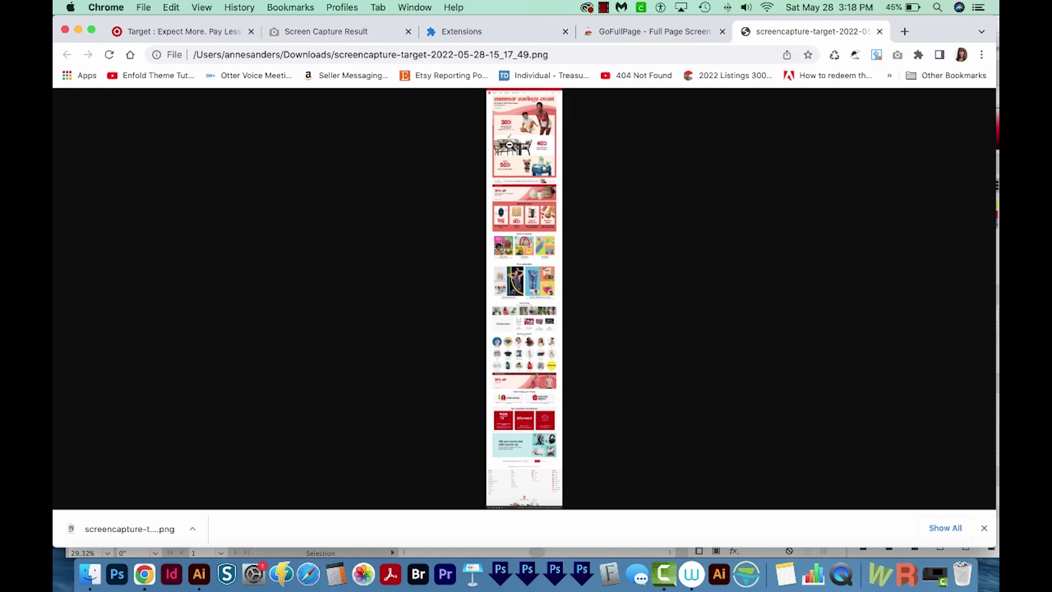
- Enlarge the saved Target screenshot to full size and zoom out on it
{"action": "left_click", "coordinate": [509, 145]}
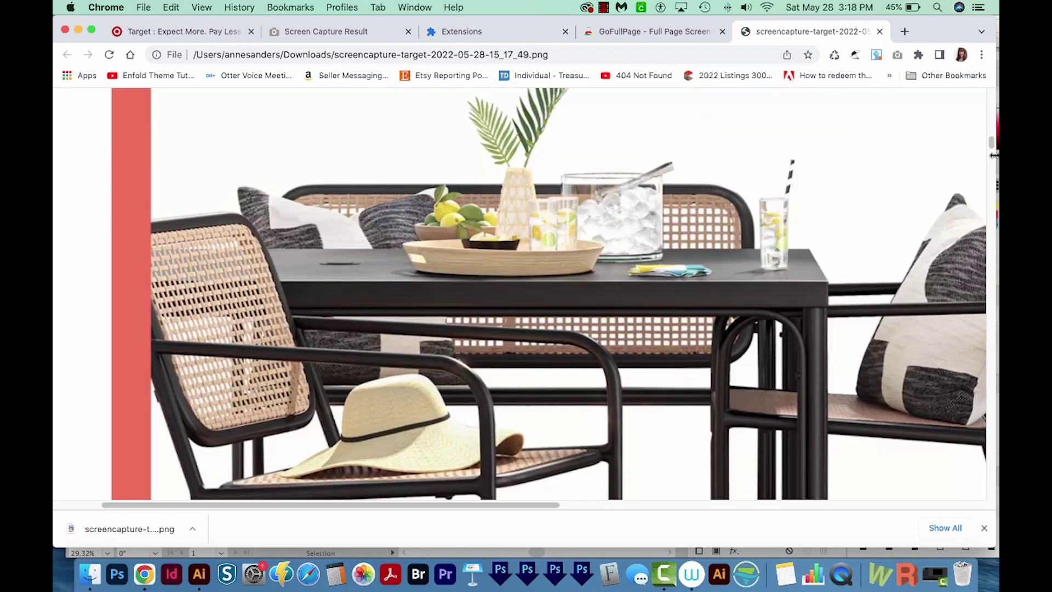
{"action": "scroll", "coordinate": [991, 149], "scroll_direction": "up", "scroll_amount": 10}
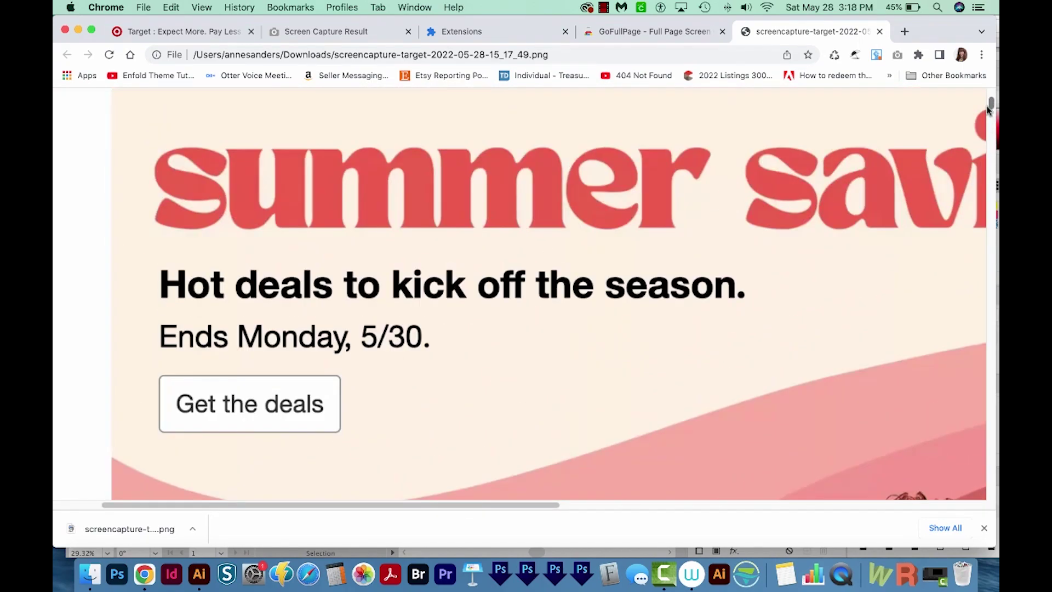
{"action": "key", "text": "super+minus"}
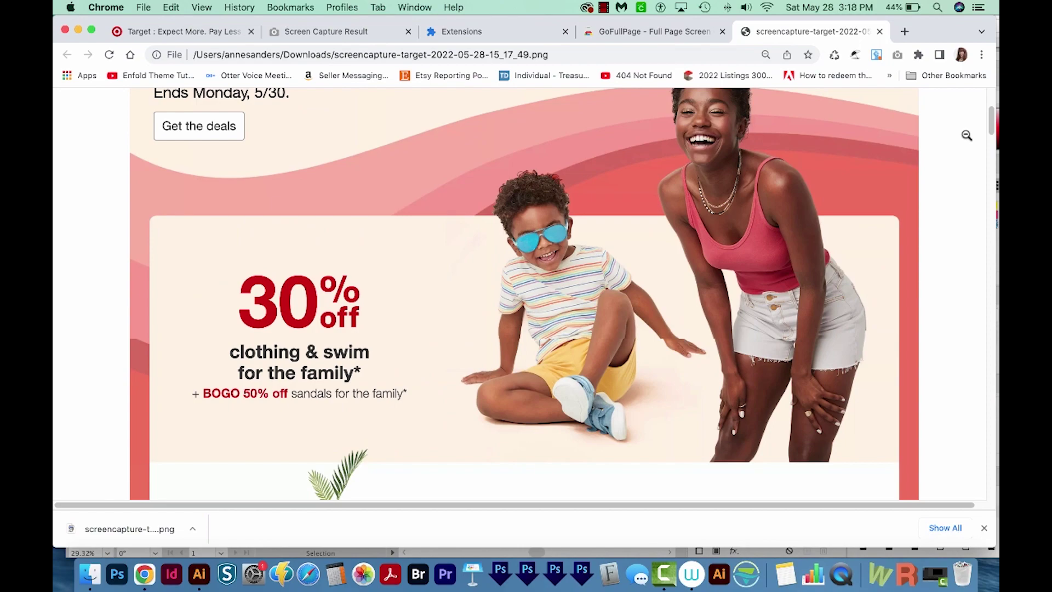
{"action": "scroll", "coordinate": [981, 111], "scroll_direction": "up", "scroll_amount": 4}
- Scroll down the capture to the order pickup and same day delivery sections
{"action": "scroll", "coordinate": [970, 142], "scroll_direction": "down", "scroll_amount": 8}
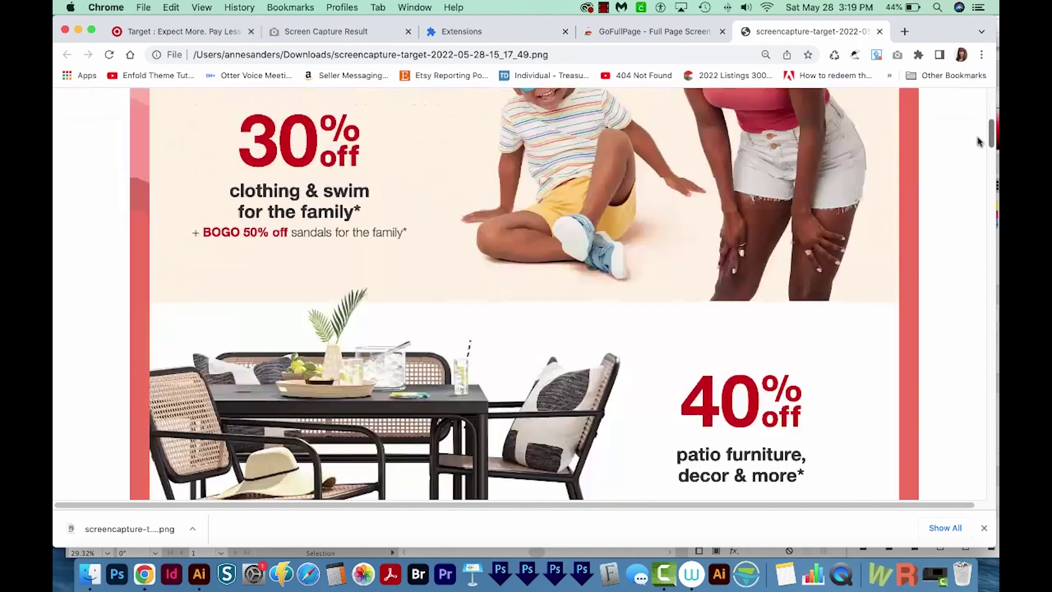
{"action": "scroll", "coordinate": [956, 182], "scroll_direction": "down", "scroll_amount": 10}
{"action": "scroll", "coordinate": [956, 182], "scroll_direction": "down", "scroll_amount": 5}
{"action": "scroll", "coordinate": [939, 216], "scroll_direction": "down", "scroll_amount": 3}
{"action": "scroll", "coordinate": [935, 225], "scroll_direction": "down", "scroll_amount": 5}
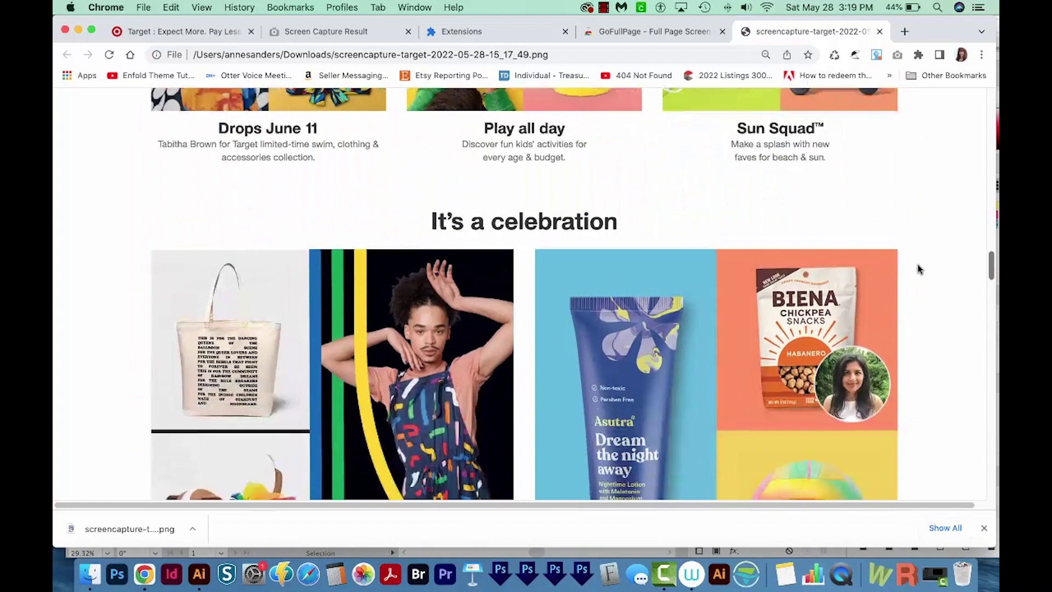
{"action": "scroll", "coordinate": [916, 266], "scroll_direction": "down", "scroll_amount": 5}
{"action": "scroll", "coordinate": [908, 288], "scroll_direction": "down", "scroll_amount": 5}
{"action": "scroll", "coordinate": [887, 328], "scroll_direction": "down", "scroll_amount": 5}
{"action": "scroll", "coordinate": [893, 246], "scroll_direction": "down", "scroll_amount": 5}
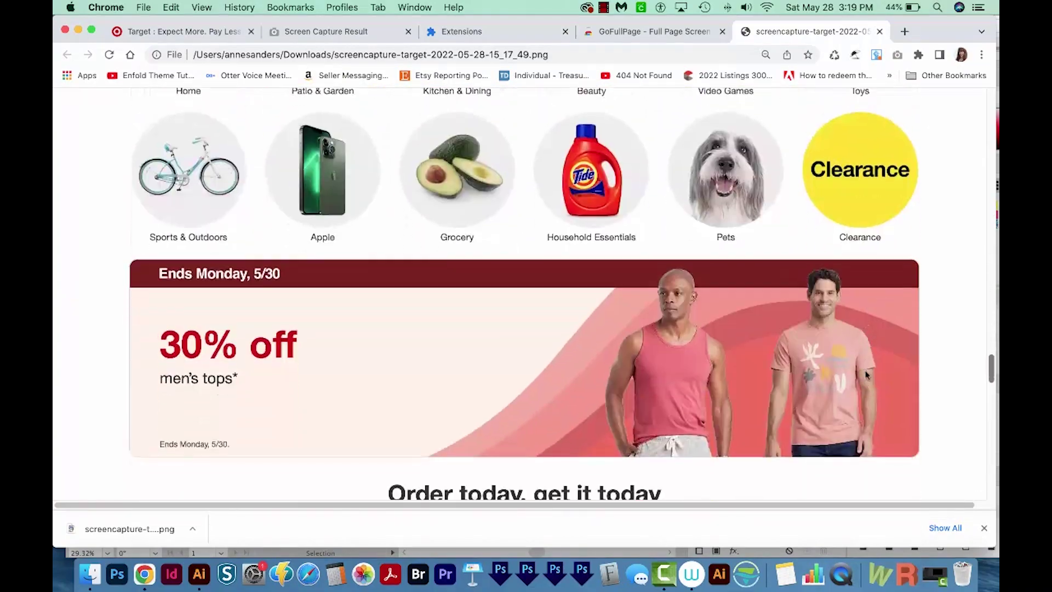
{"action": "scroll", "coordinate": [905, 137], "scroll_direction": "down", "scroll_amount": 4}
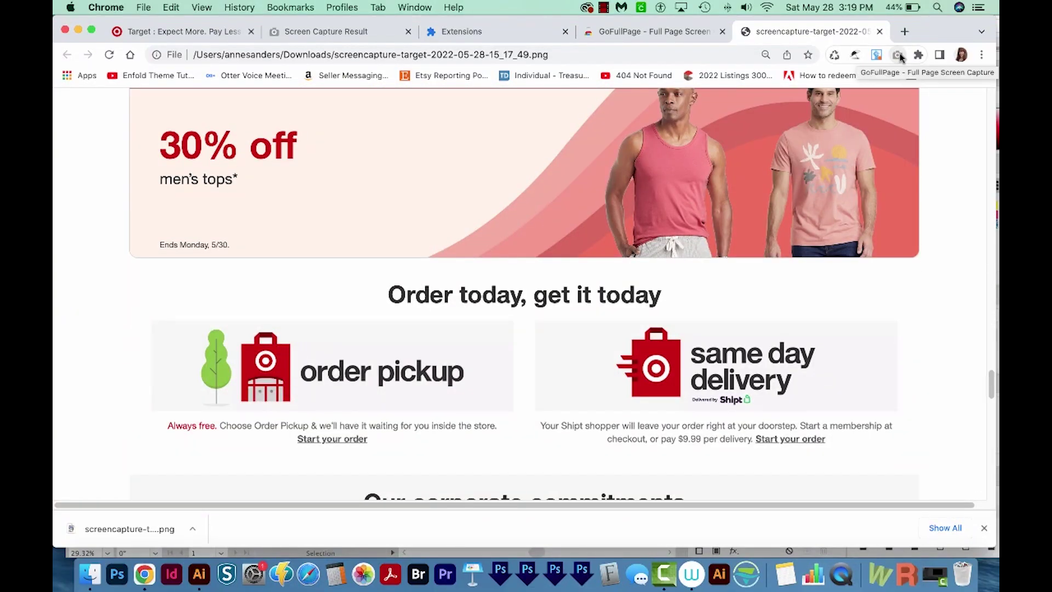